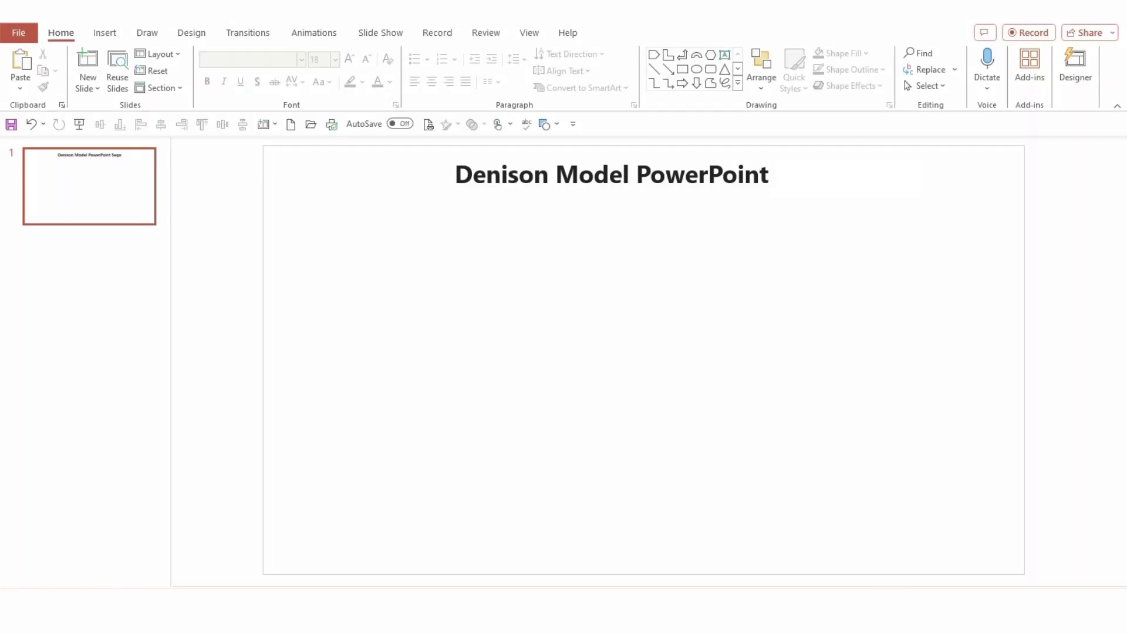
Choose the Oval tool to begin drawing the diagram's circle.
left_click(697, 69)
Draw a large circle below the title with a smaller 1.53" circle centred inside it.
left_click_drag(654, 370, 801, 404)
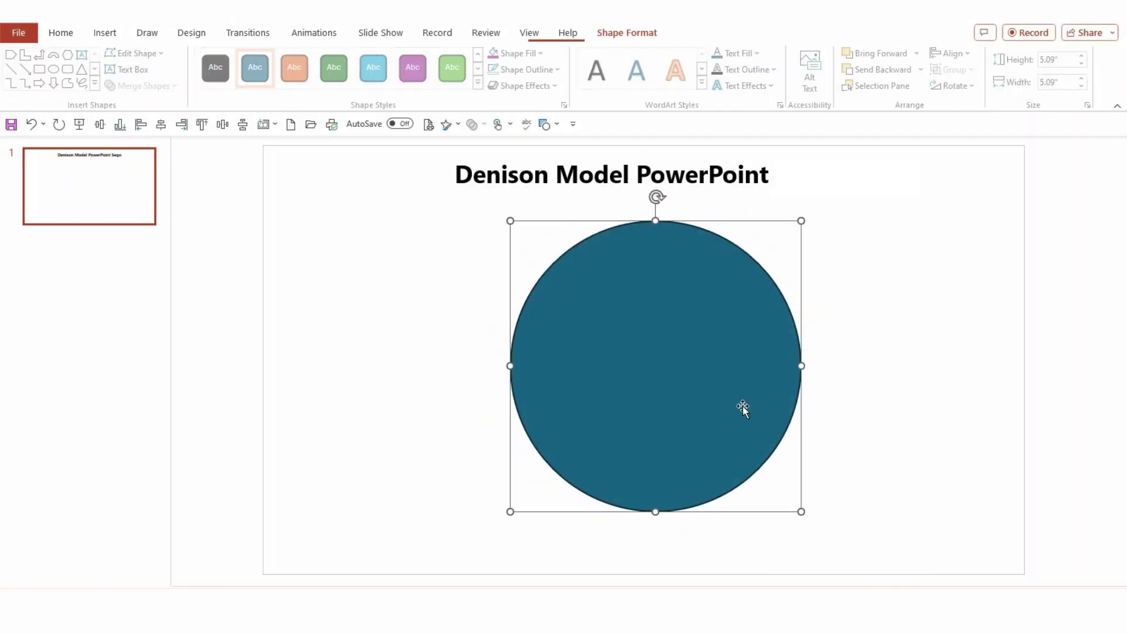
left_click_drag(742, 407, 749, 444)
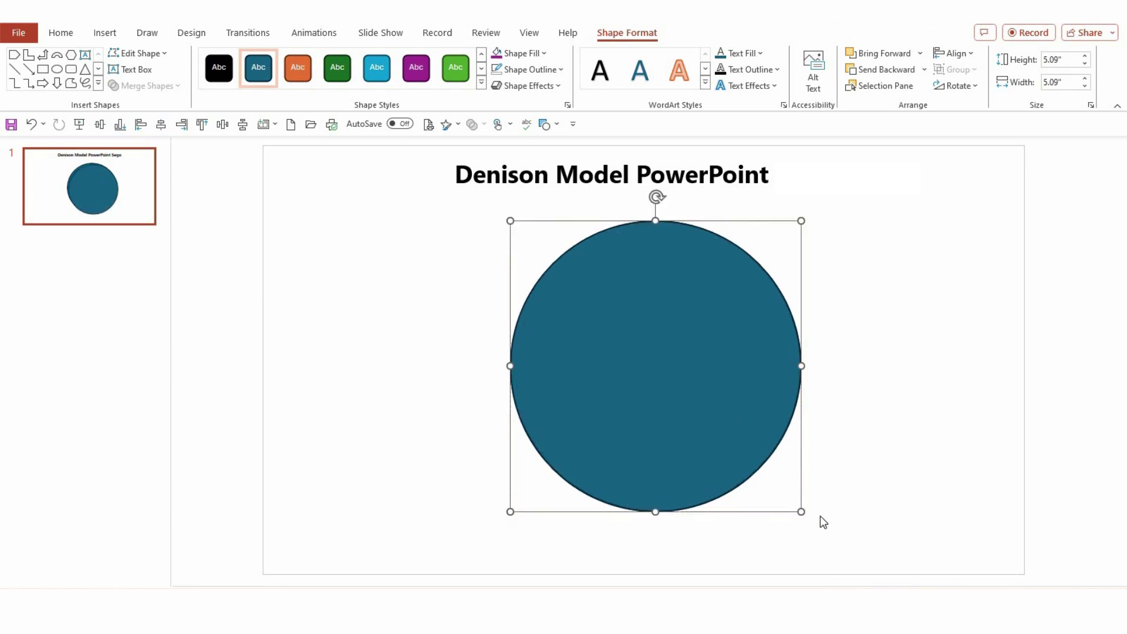
left_click_drag(801, 512, 700, 410)
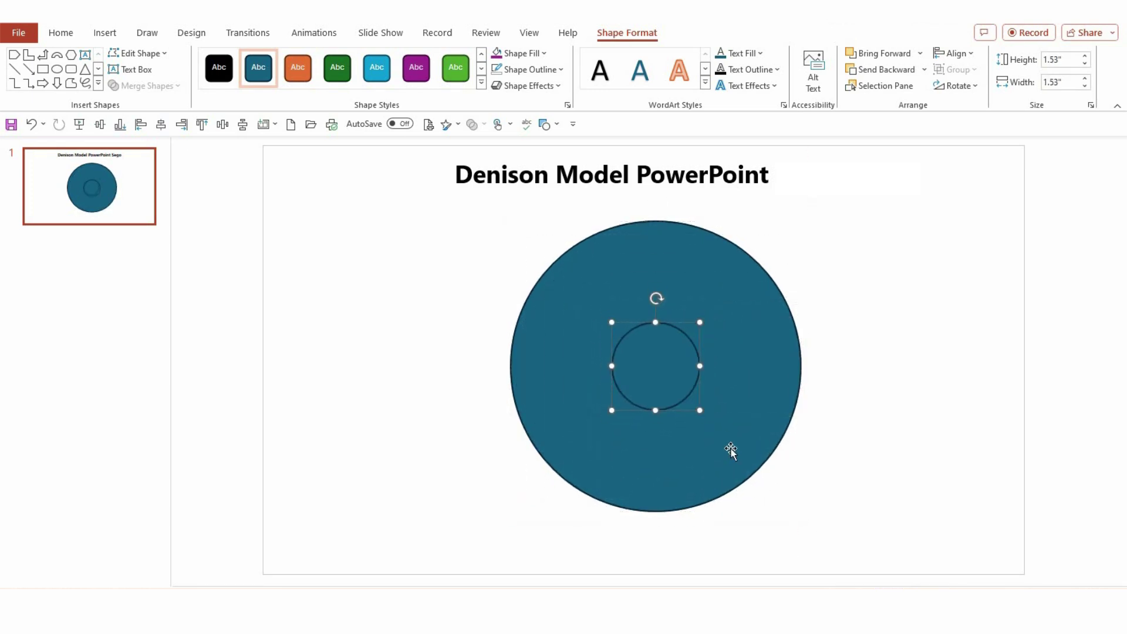
key("ctrl+z")
Insert a block arc over the circle's top and shrink its inner radius.
left_click(738, 86)
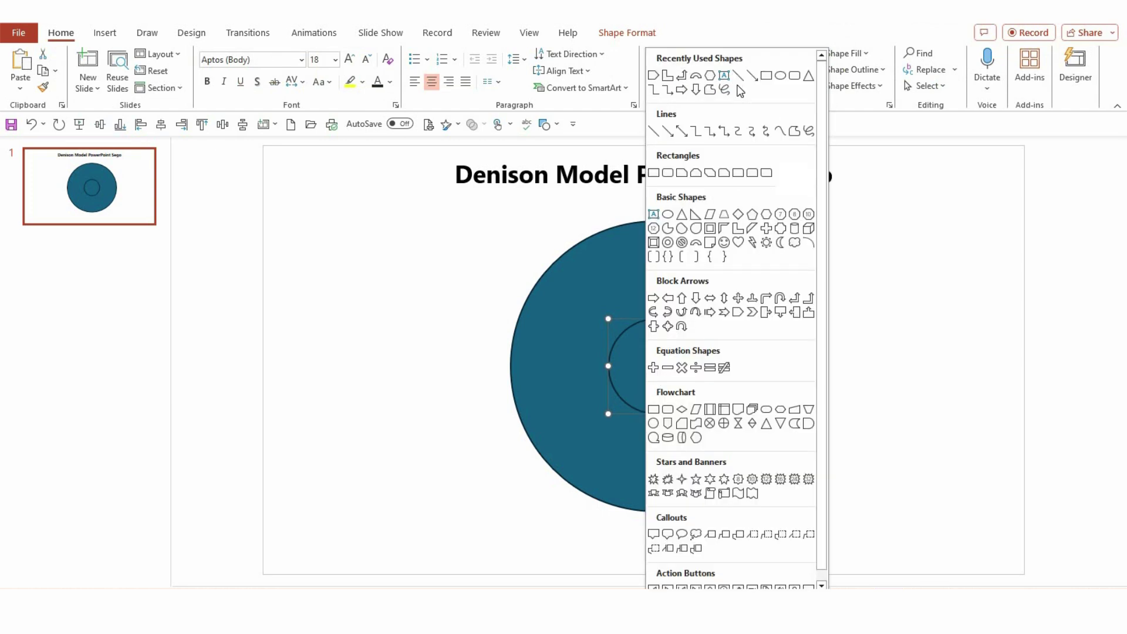
left_click(696, 242)
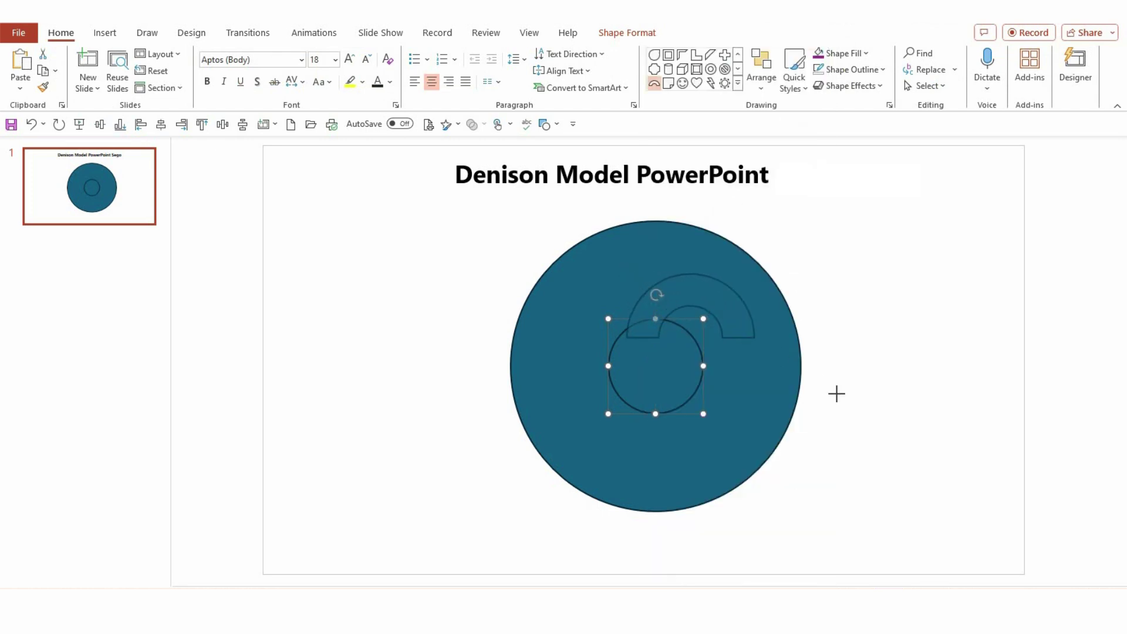
left_click_drag(686, 294, 843, 490)
left_click_drag(792, 344, 715, 292)
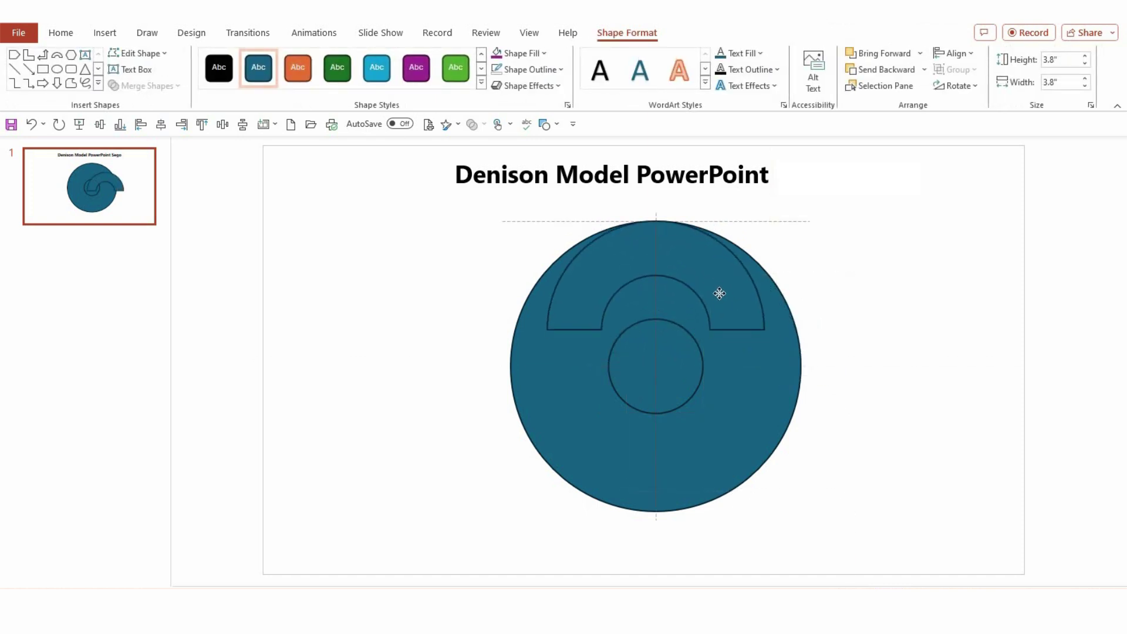
left_click_drag(710, 331, 697, 333)
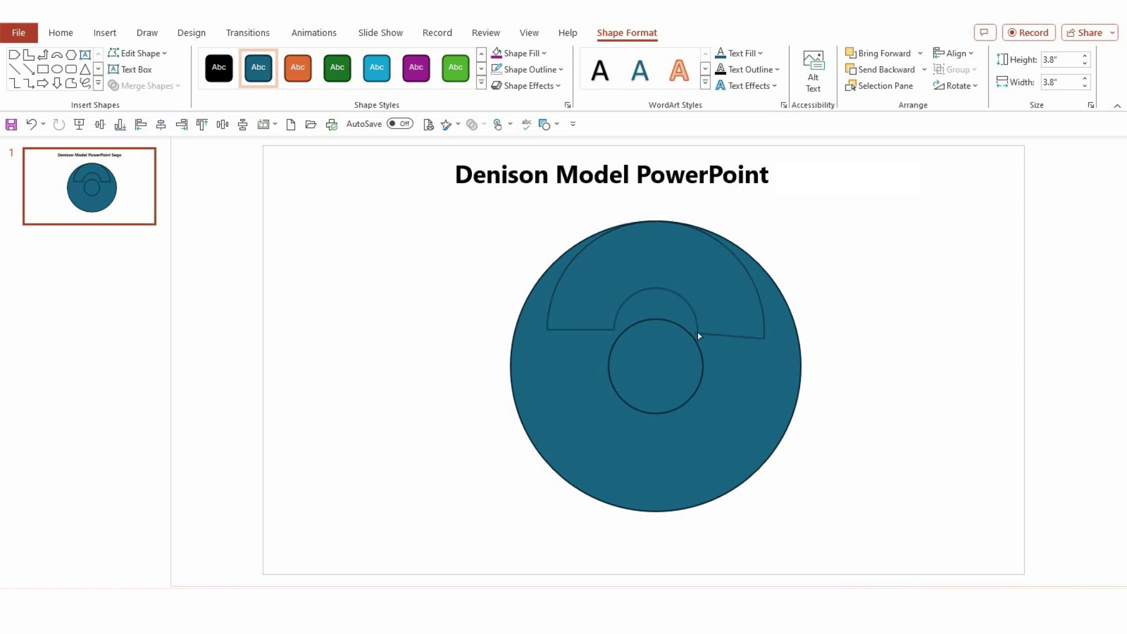
left_click_drag(688, 282, 687, 303)
Enlarge the block arc to about 4.63", centre it, and trim its ends into a top wedge.
left_click_drag(763, 240, 775, 230)
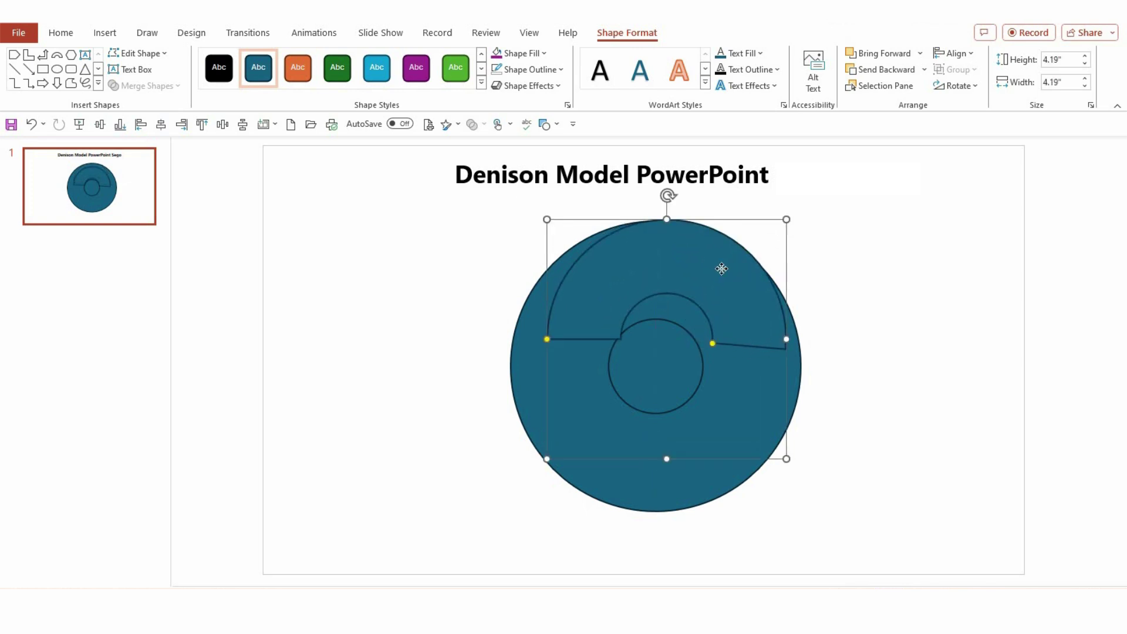
left_click_drag(723, 265, 712, 287)
left_click_drag(775, 240, 785, 230)
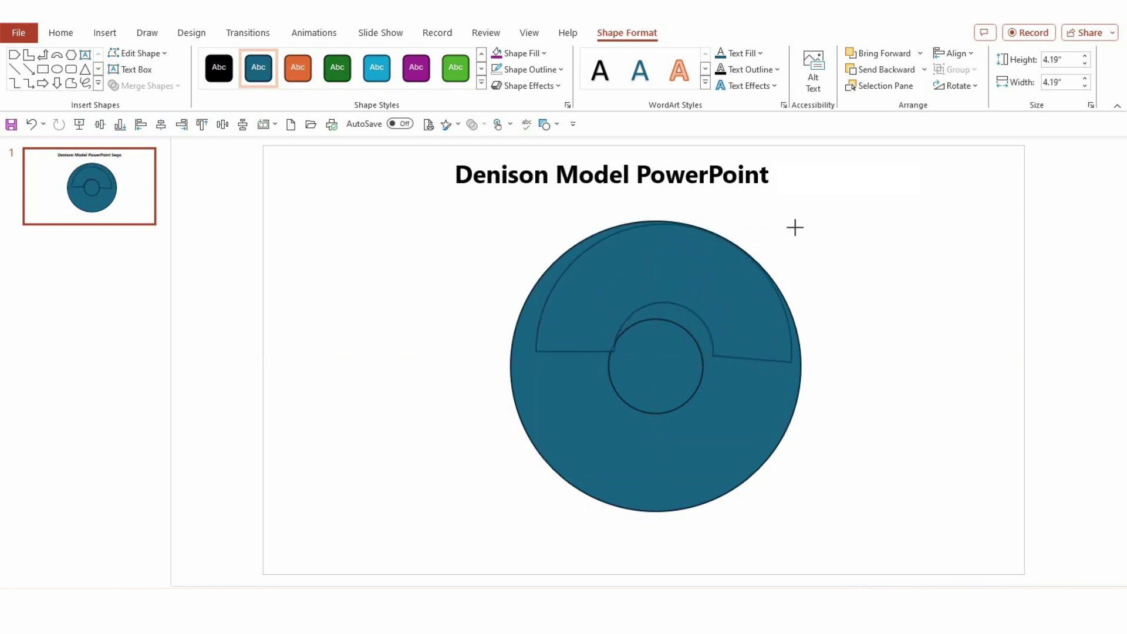
left_click_drag(727, 282, 727, 292)
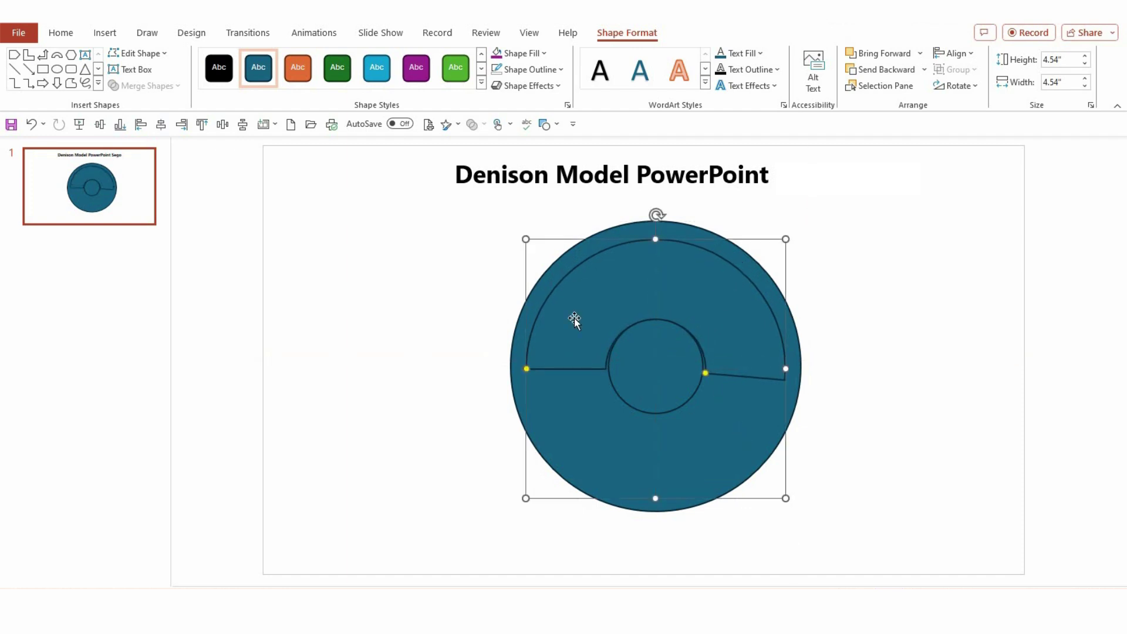
left_click_drag(526, 370, 537, 326)
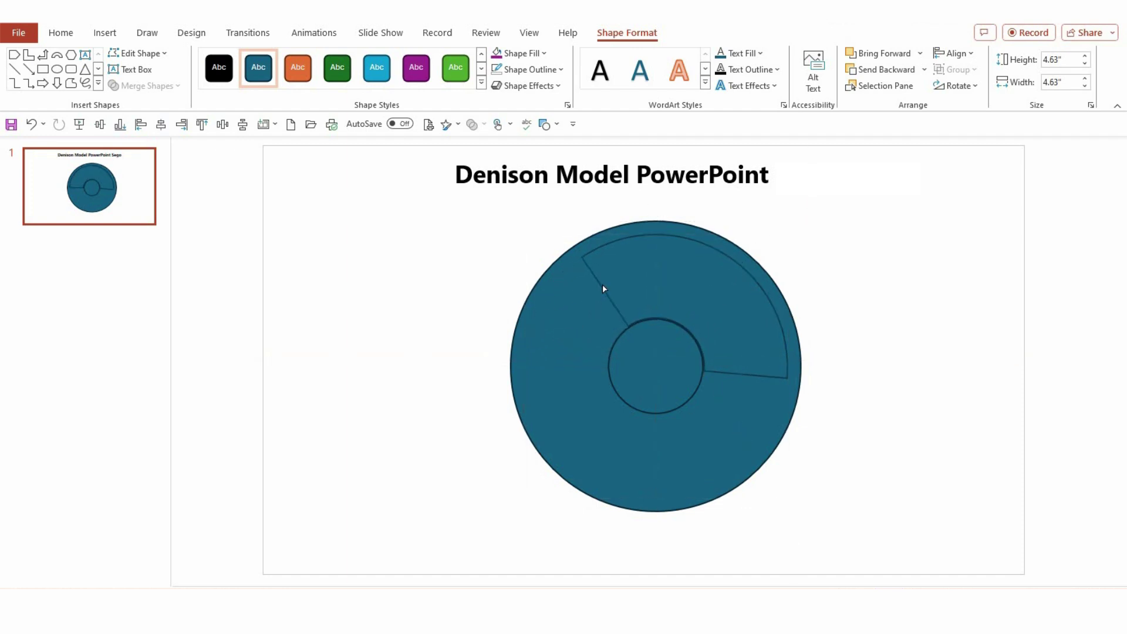
left_click_drag(583, 257, 578, 260)
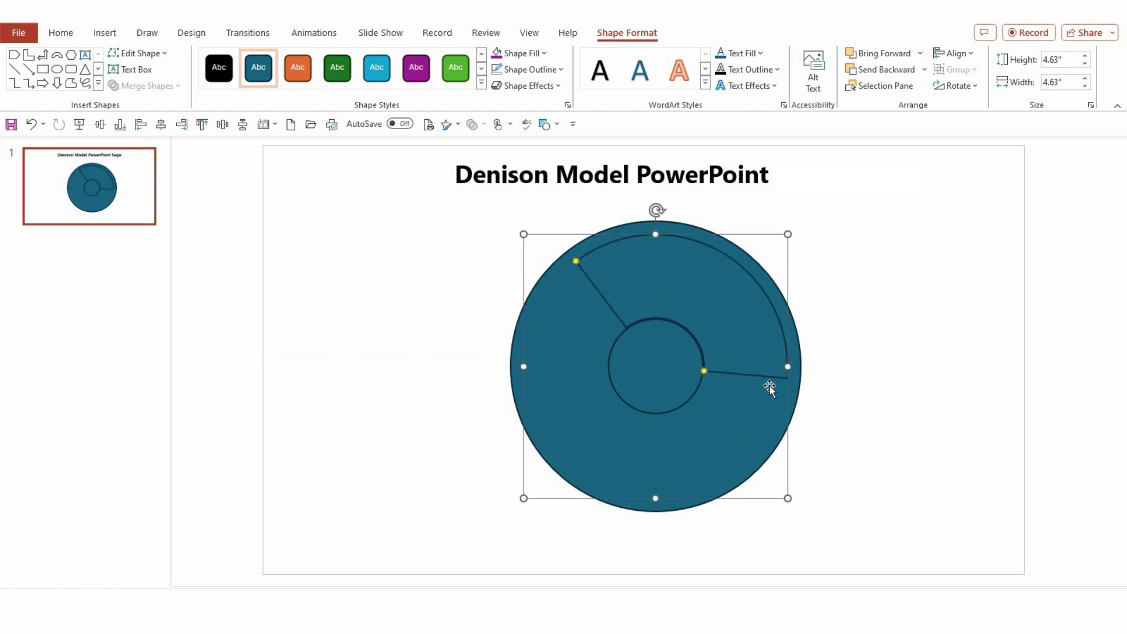
left_click_drag(704, 372, 689, 333)
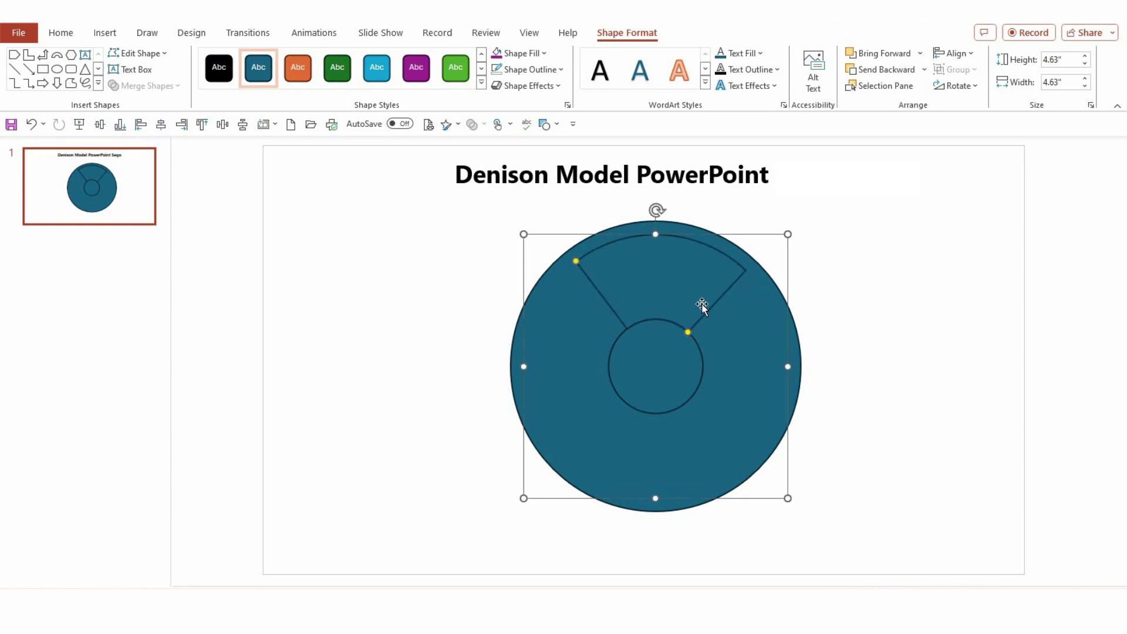
Duplicate the wedge with Ctrl+D and rotate the copy into the ring's right side.
key("ctrl+d")
left_click_drag(720, 264, 835, 387)
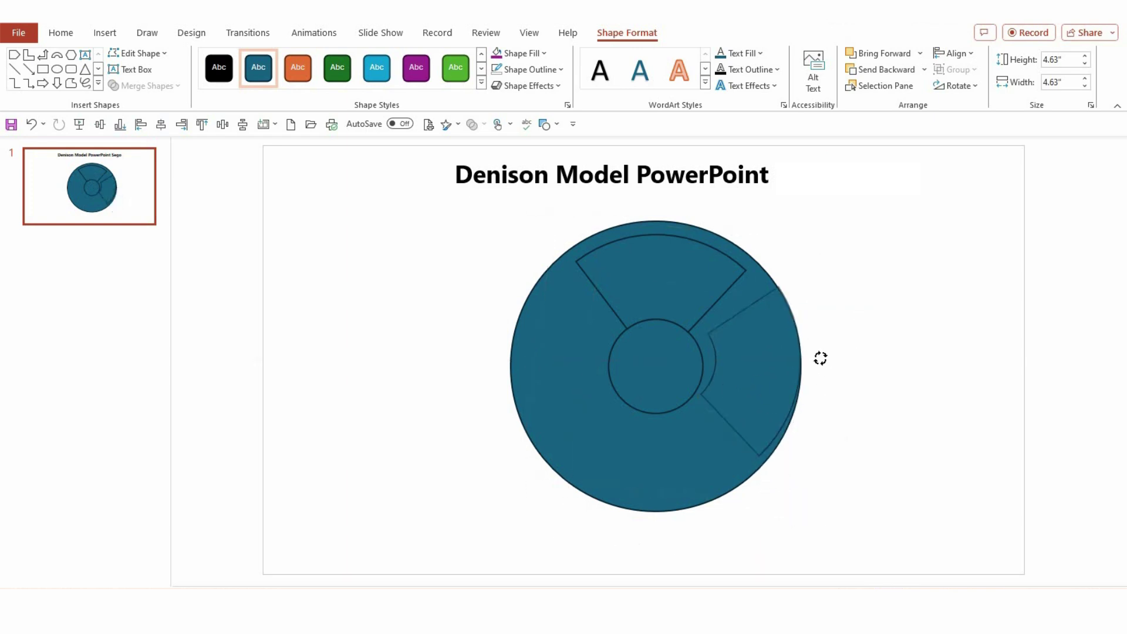
mouse_move(835, 387)
left_mouse_down()
mouse_move(809, 330)
mouse_move(742, 354)
left_mouse_up()
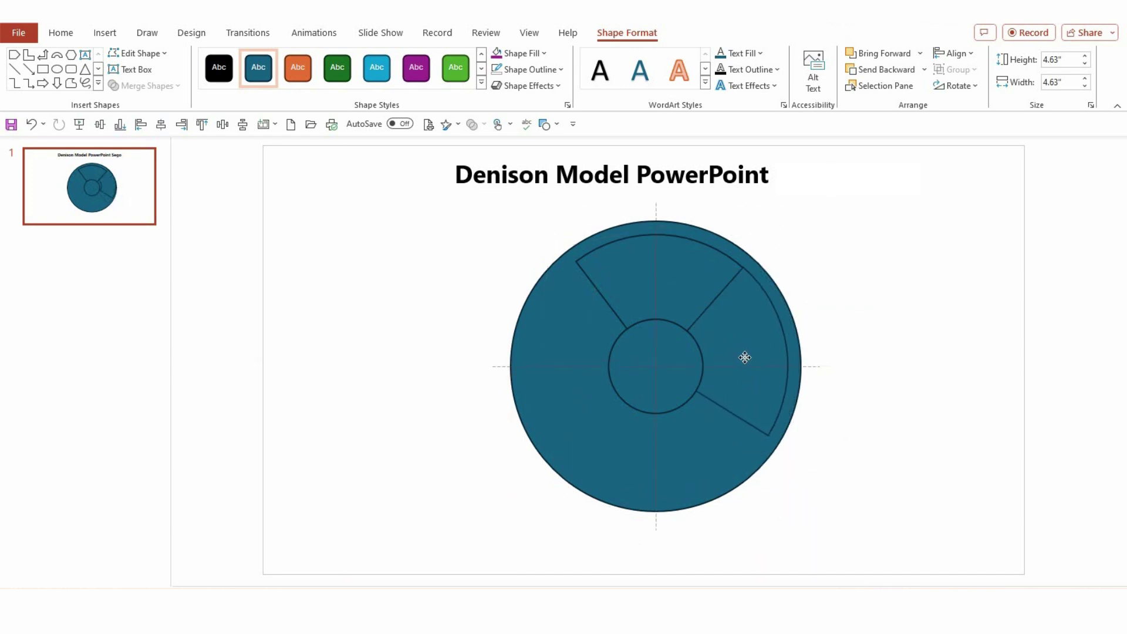
key("Escape")
left_click_drag(699, 387, 704, 379)
key("Escape")
Rotate another wedge copy into the ring's lower section and fine-tune its edge.
left_click(738, 367)
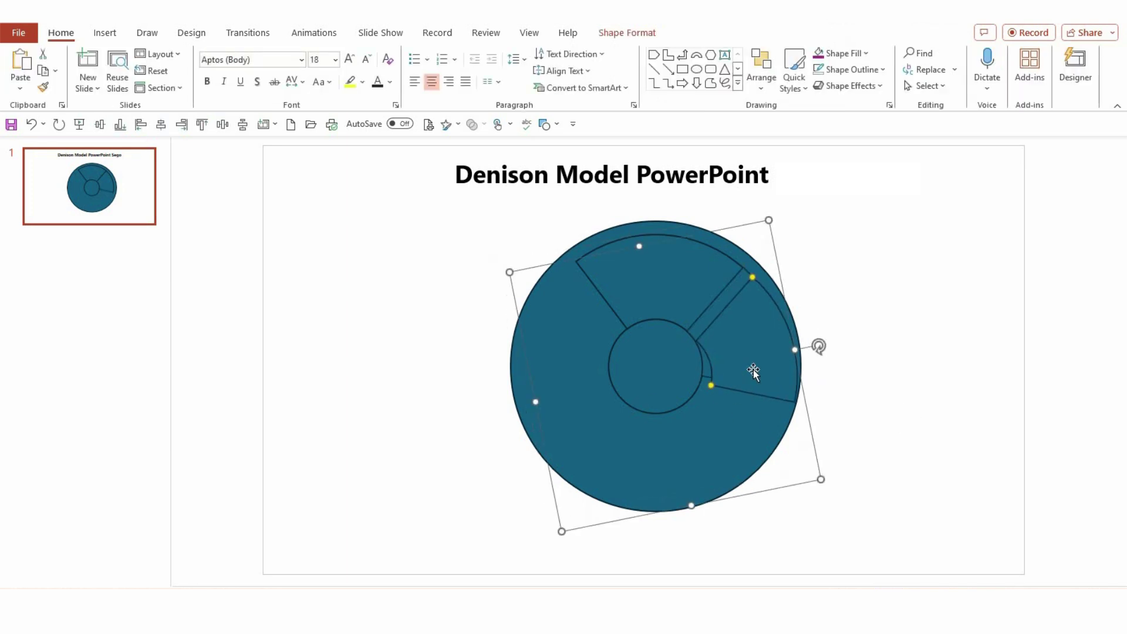
mouse_move(818, 344)
left_mouse_down()
mouse_move(738, 534)
mouse_move(683, 568)
mouse_move(747, 519)
mouse_move(808, 428)
mouse_move(793, 476)
mouse_move(742, 491)
mouse_move(759, 490)
left_mouse_up()
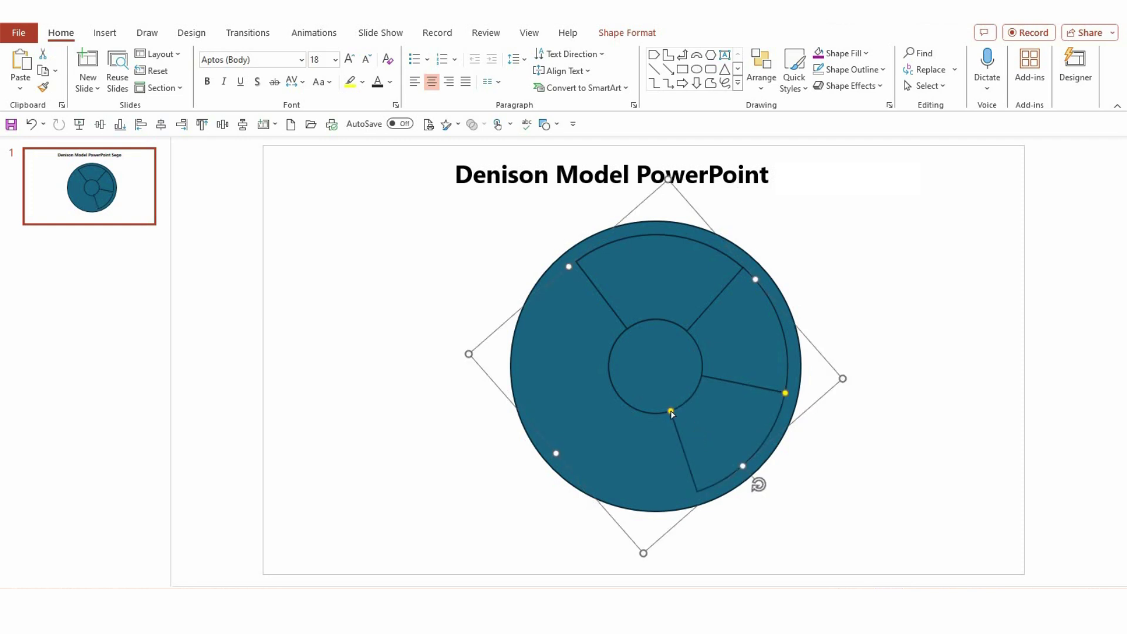
left_click_drag(671, 411, 639, 413)
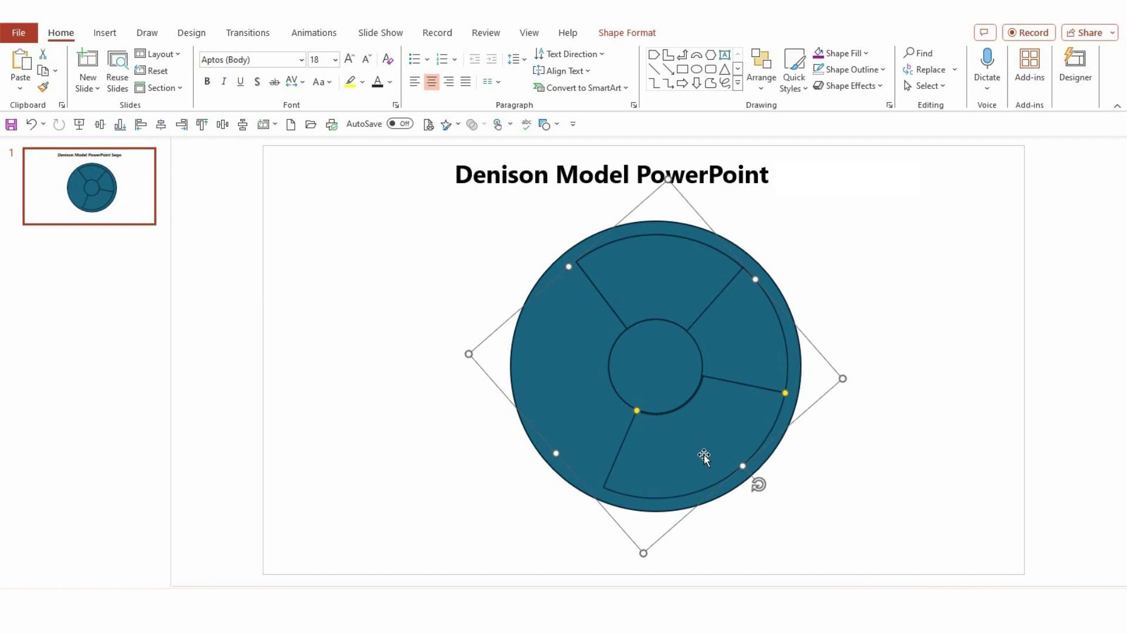
Move a wedge copy into the ring's left gap, rotate it, and extend it to the bottom divider.
left_click_drag(656, 294, 531, 377)
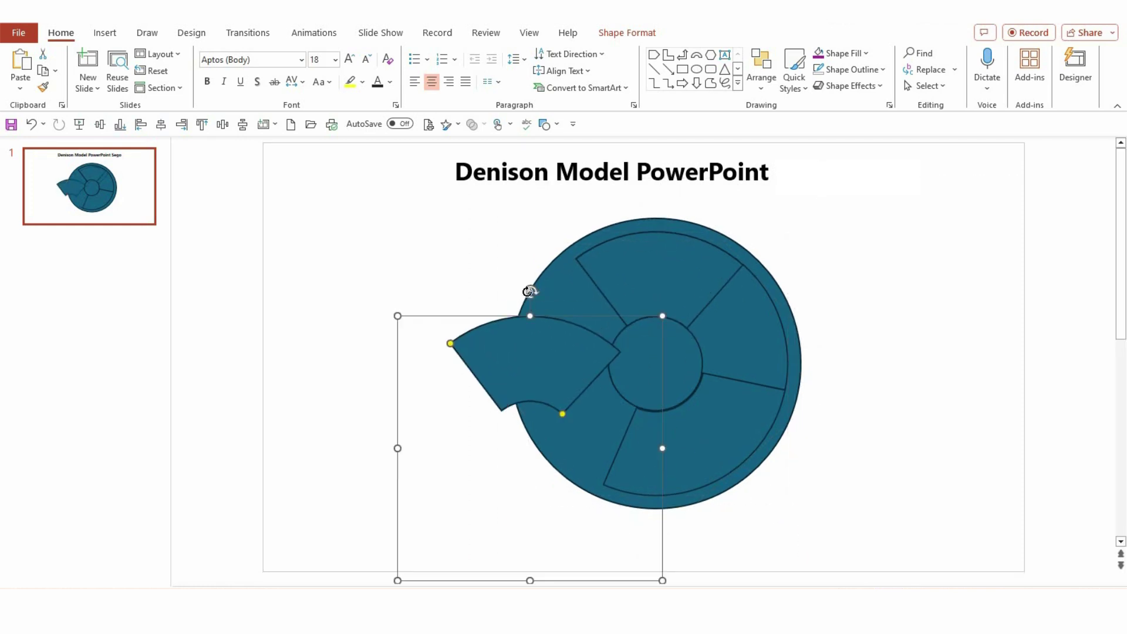
mouse_move(529, 291)
left_mouse_down()
mouse_move(486, 458)
mouse_move(583, 393)
left_mouse_up()
mouse_move(501, 395)
left_mouse_down()
mouse_move(543, 358)
mouse_move(498, 342)
mouse_move(533, 329)
mouse_move(559, 345)
left_mouse_up()
mouse_move(496, 327)
left_mouse_down()
mouse_move(495, 362)
mouse_move(559, 375)
mouse_move(523, 346)
left_mouse_up()
left_click_drag(540, 429, 600, 496)
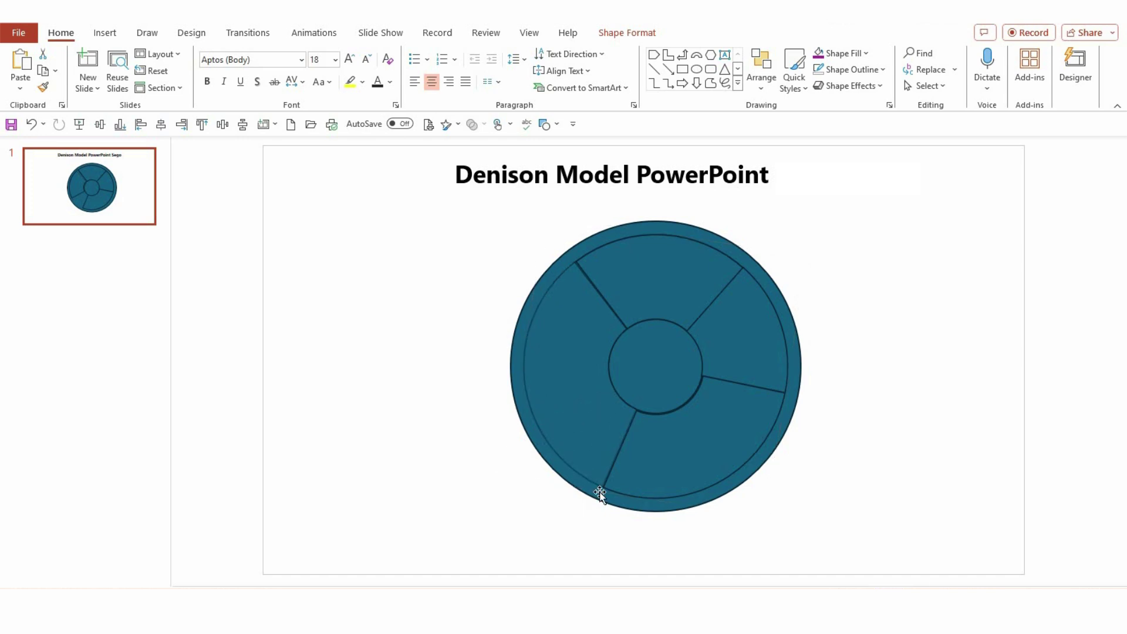
Fill the outer ring circle light grey and remove its outline.
left_click(969, 514)
left_click(657, 432)
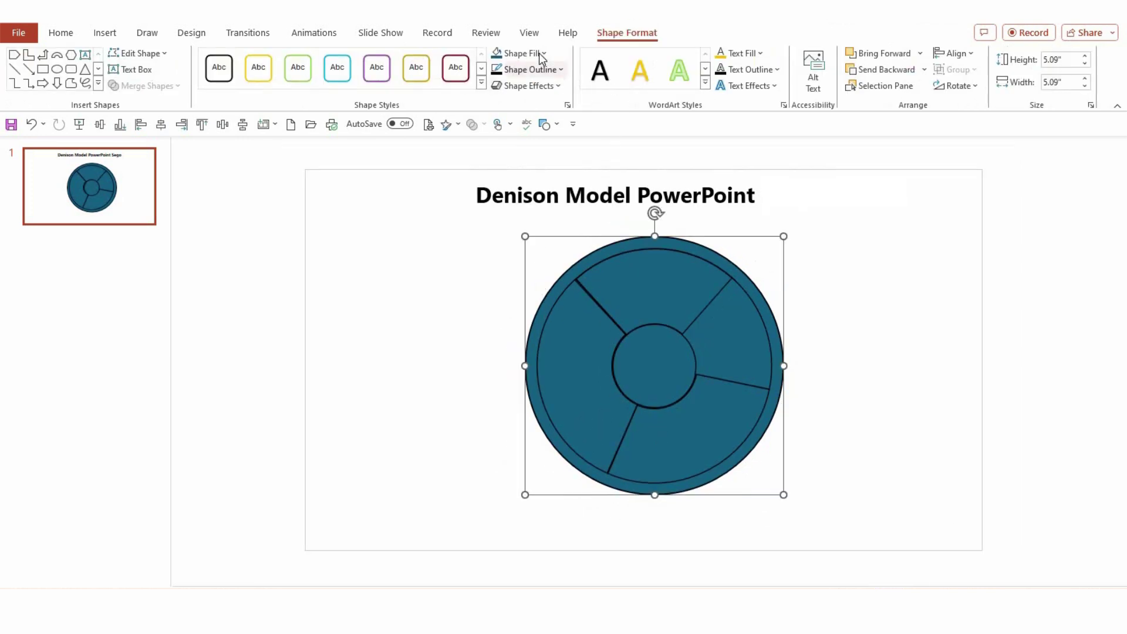
left_click(522, 52)
left_click(497, 115)
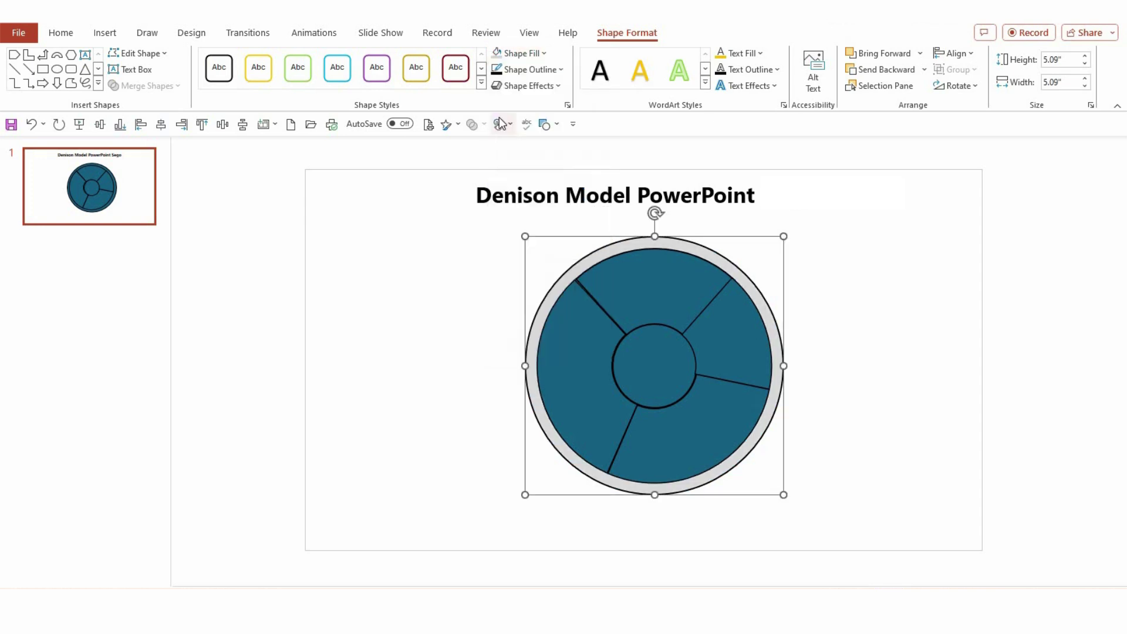
left_click(531, 69)
left_click(523, 264)
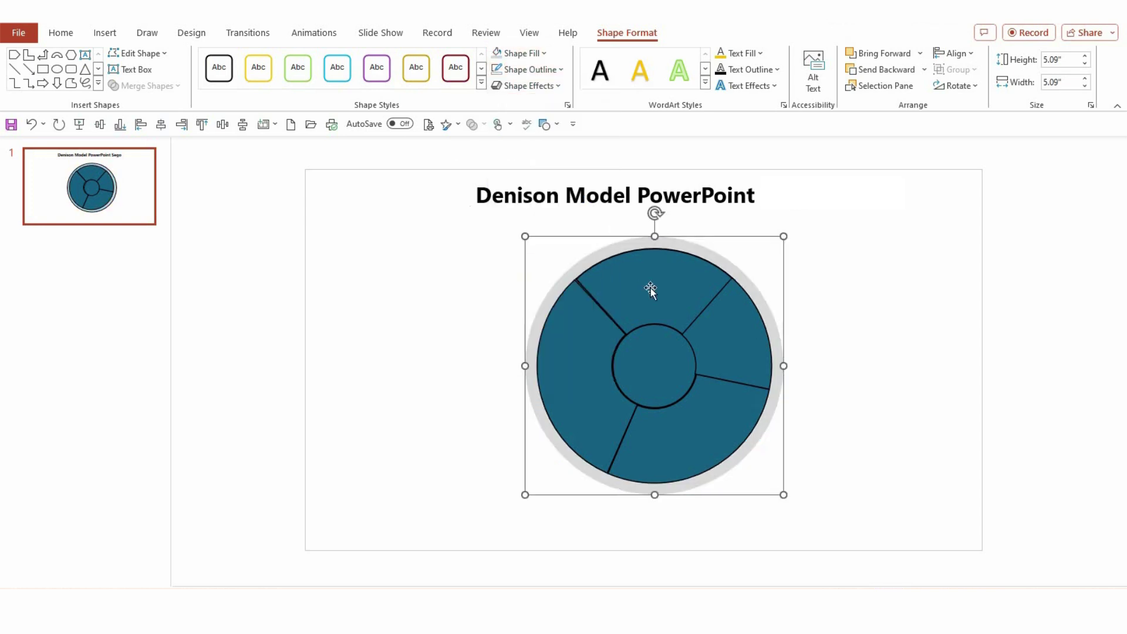
Fill the top, right, bottom and left wedges gold, green, light blue and purple.
left_click(651, 288)
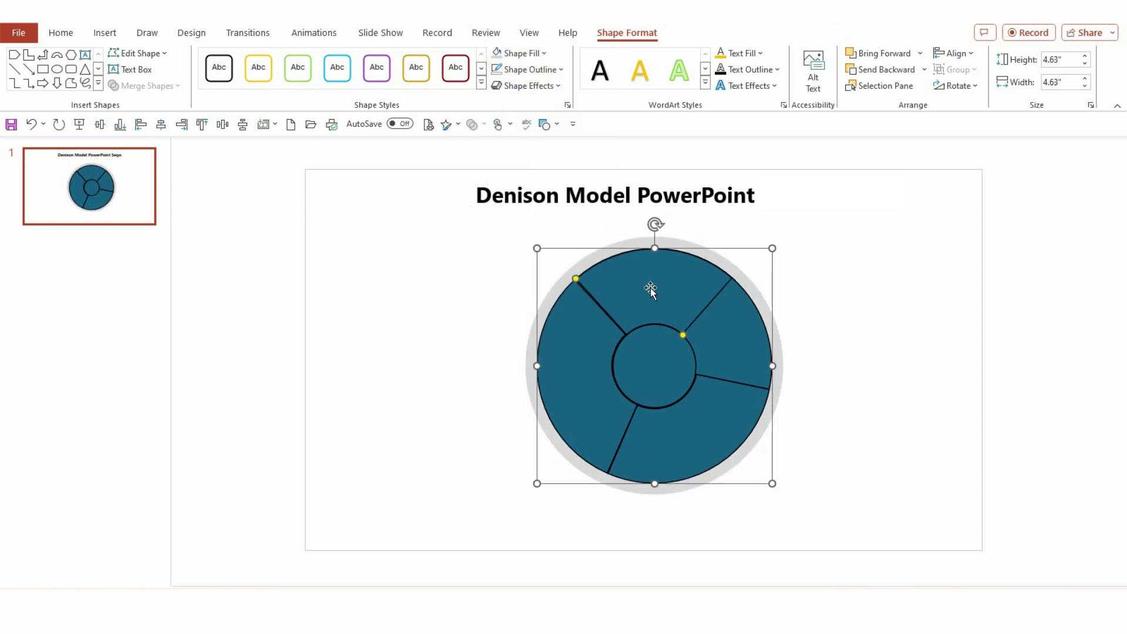
left_click(543, 53)
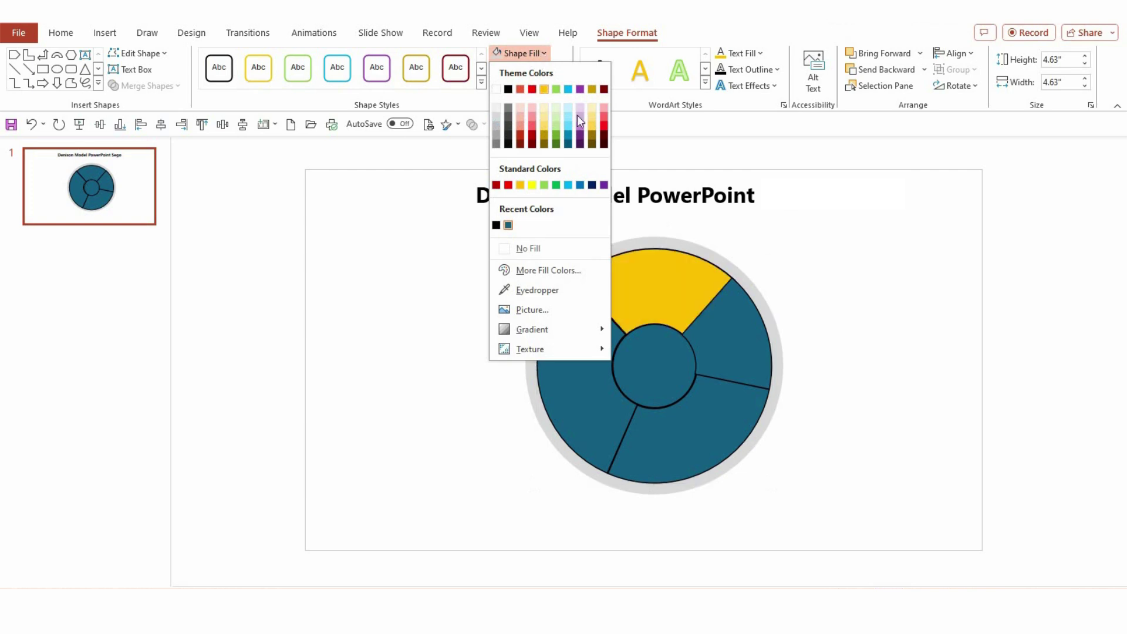
left_click(545, 89)
left_click(732, 357)
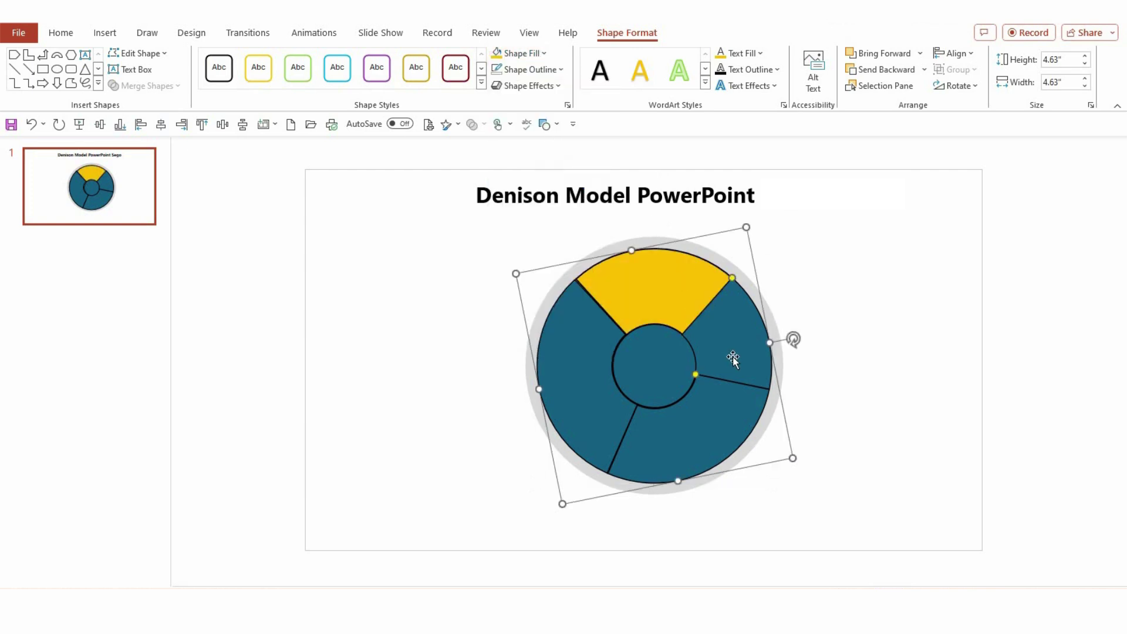
left_click(543, 53)
left_click(556, 89)
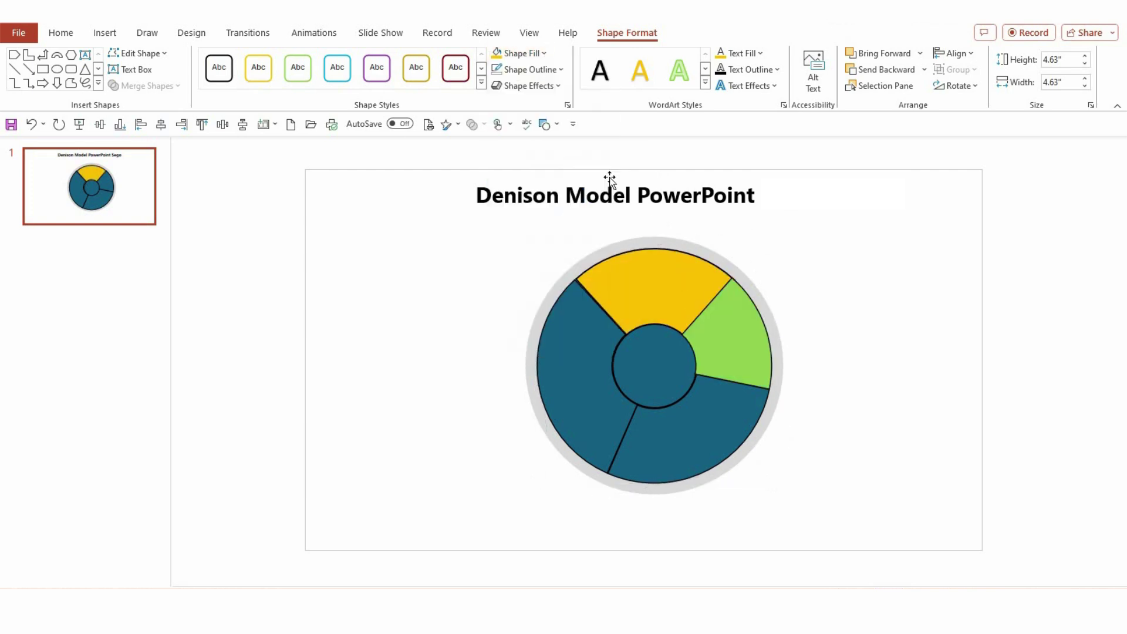
left_click(699, 438)
left_click(543, 53)
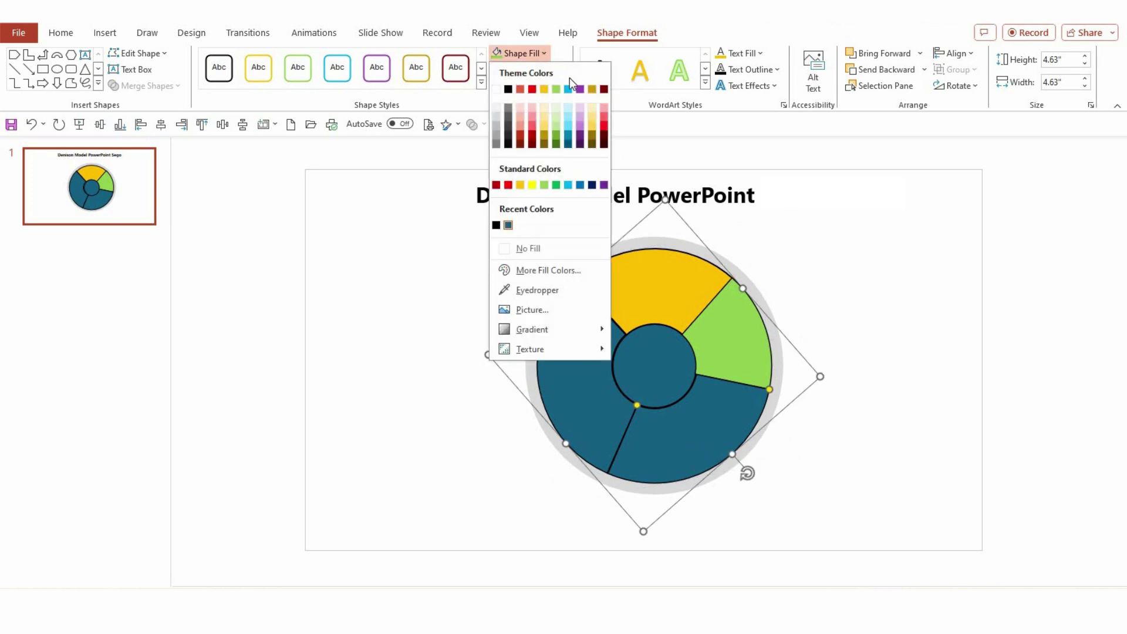
left_click(601, 156)
left_click(584, 337)
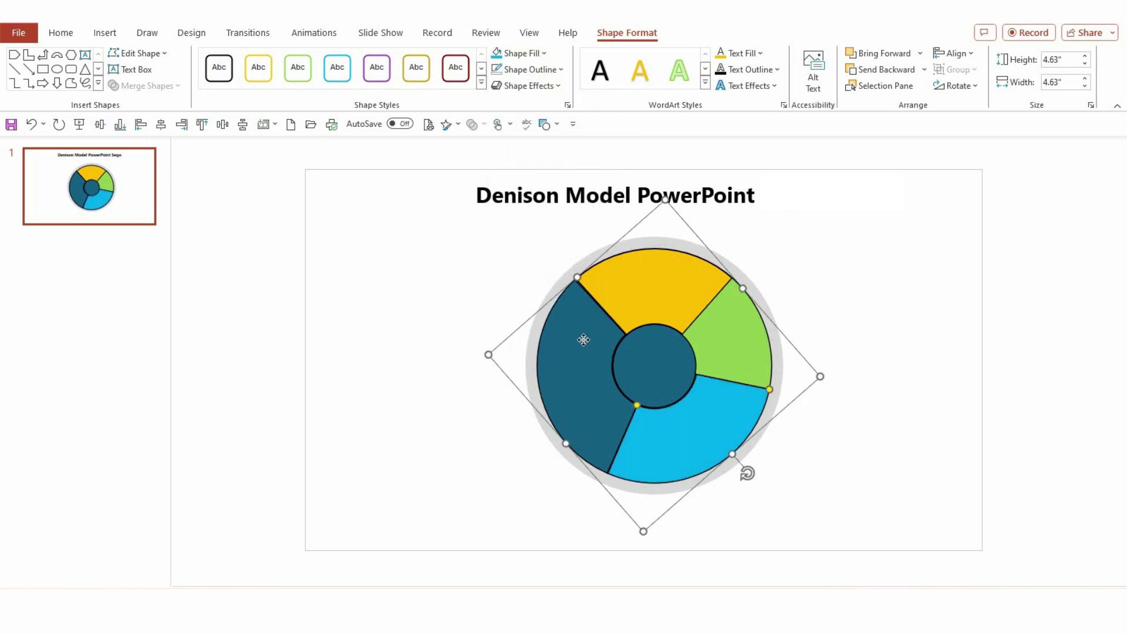
left_click(543, 54)
left_click(577, 86)
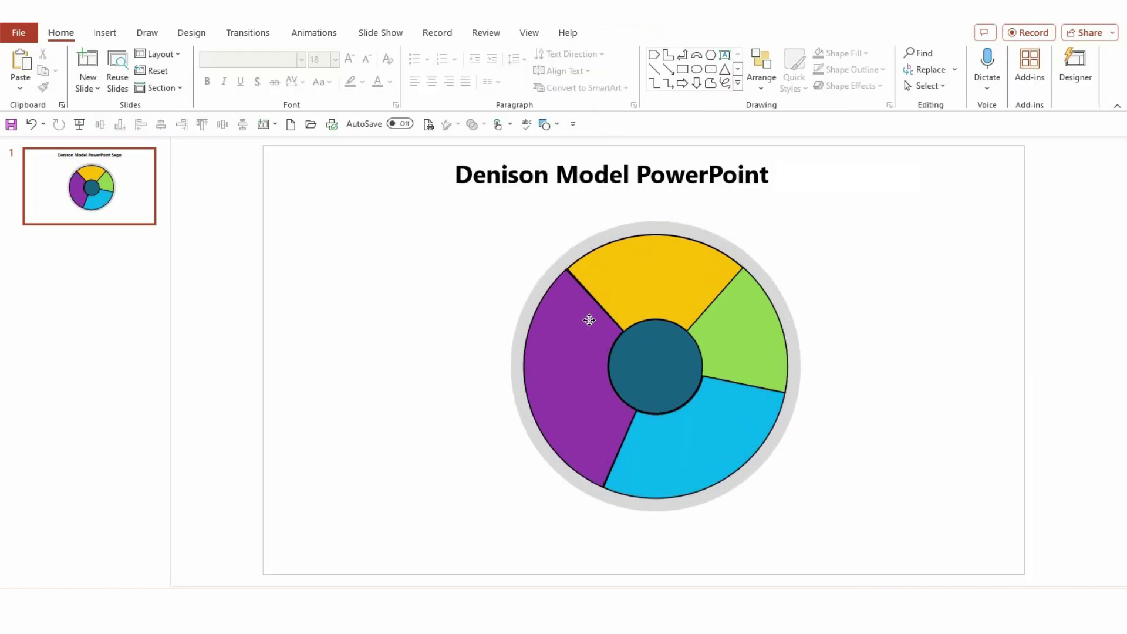
Remove the black outlines from the four coloured wedges.
left_click(660, 266, "shift")
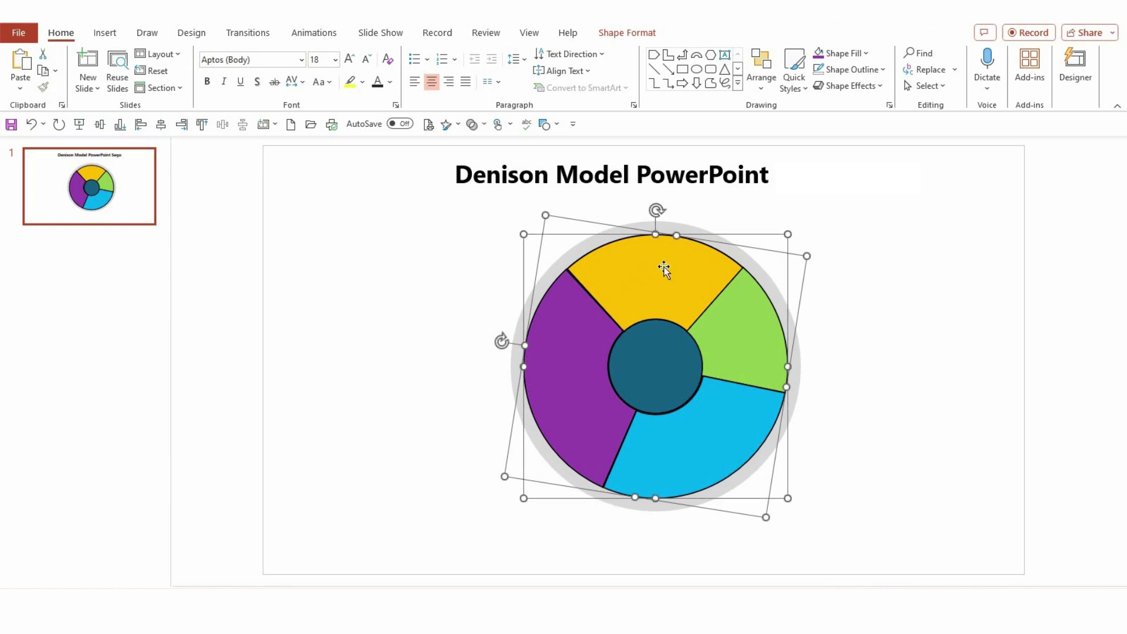
left_click(750, 327, "shift")
left_click(713, 442, "shift")
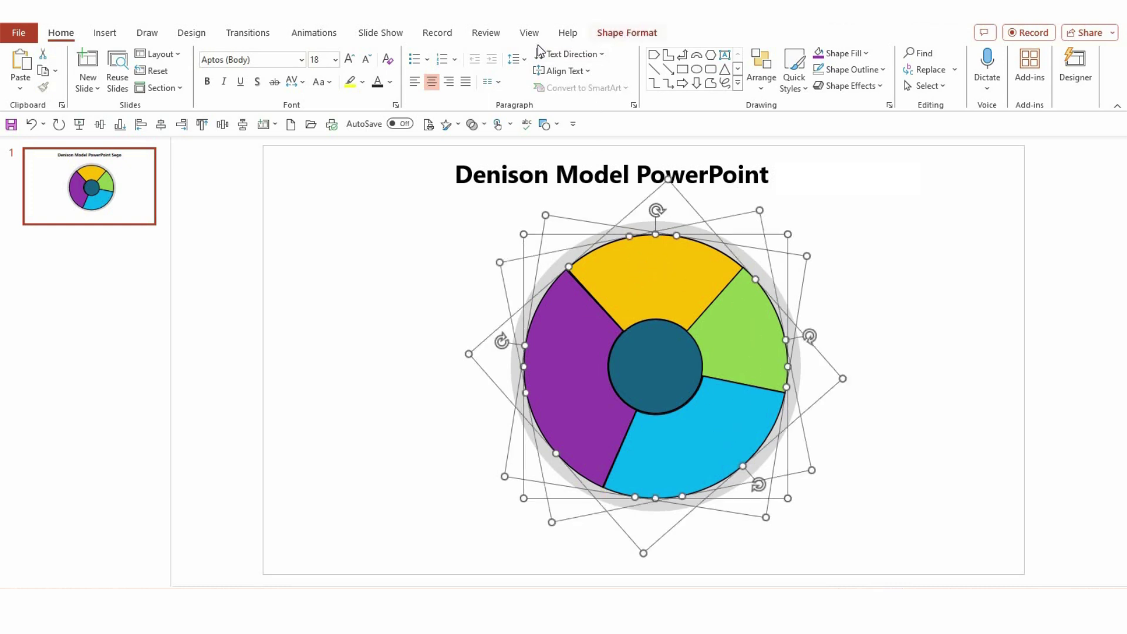
left_click(627, 32)
left_click(530, 70)
left_click(525, 260)
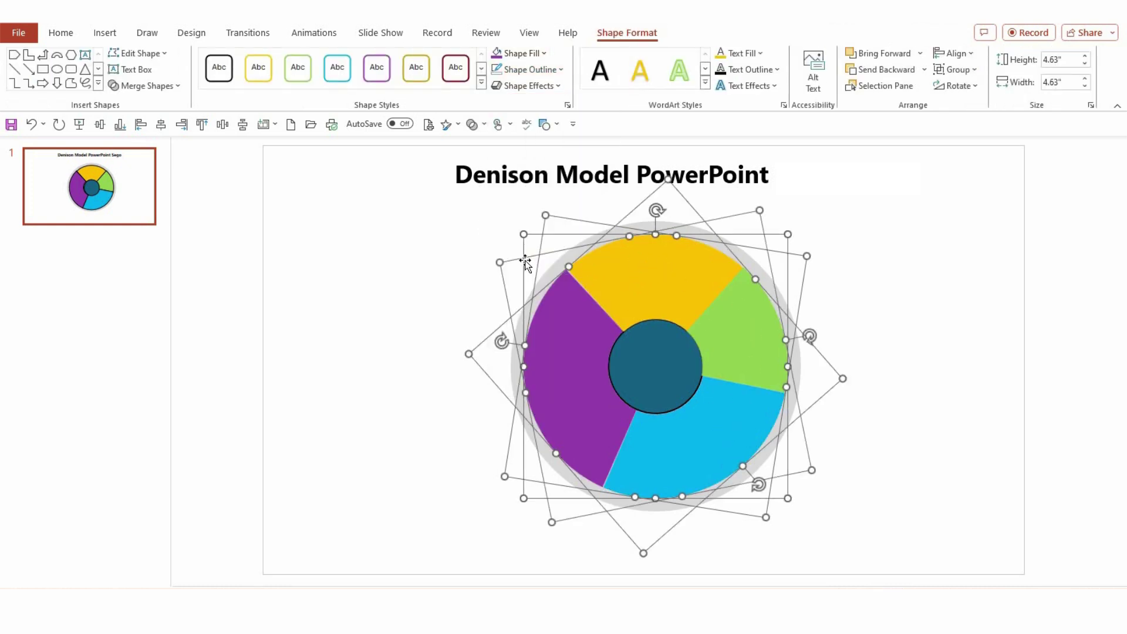
Remove the centre circle's outline and nudge it slightly down.
left_click(649, 373)
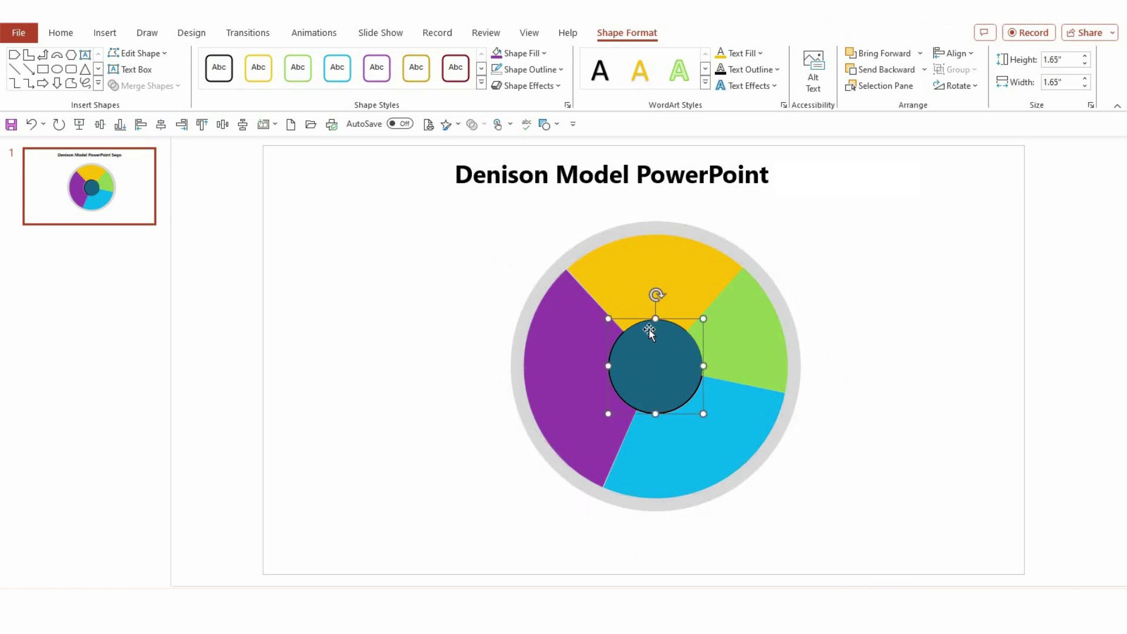
left_click(547, 71)
left_click(503, 262)
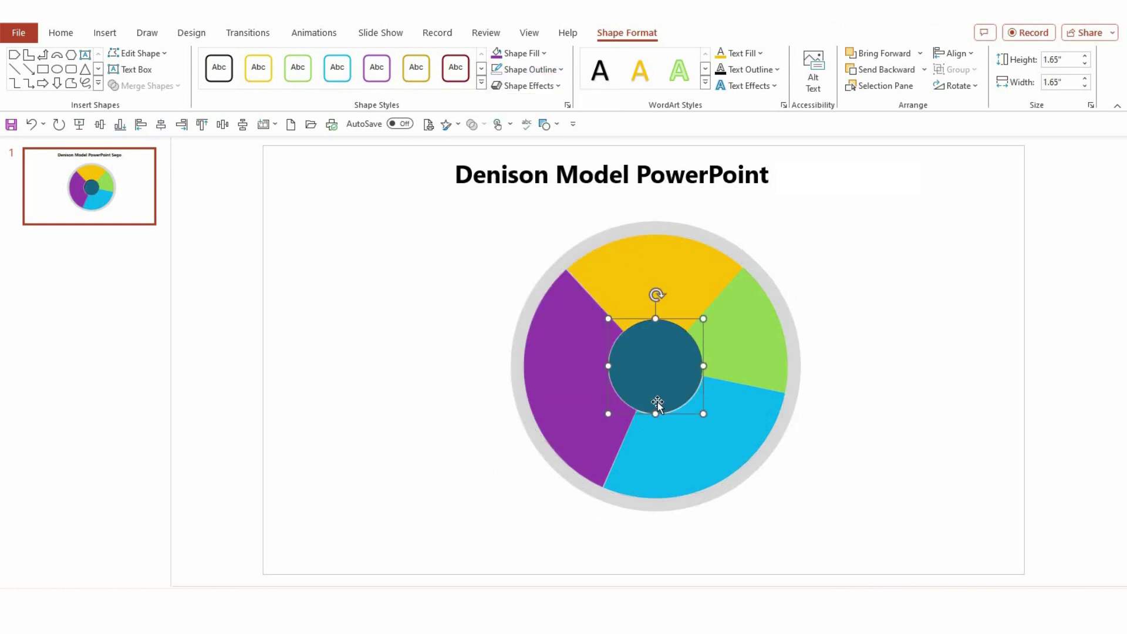
key("Down")
key("Down")
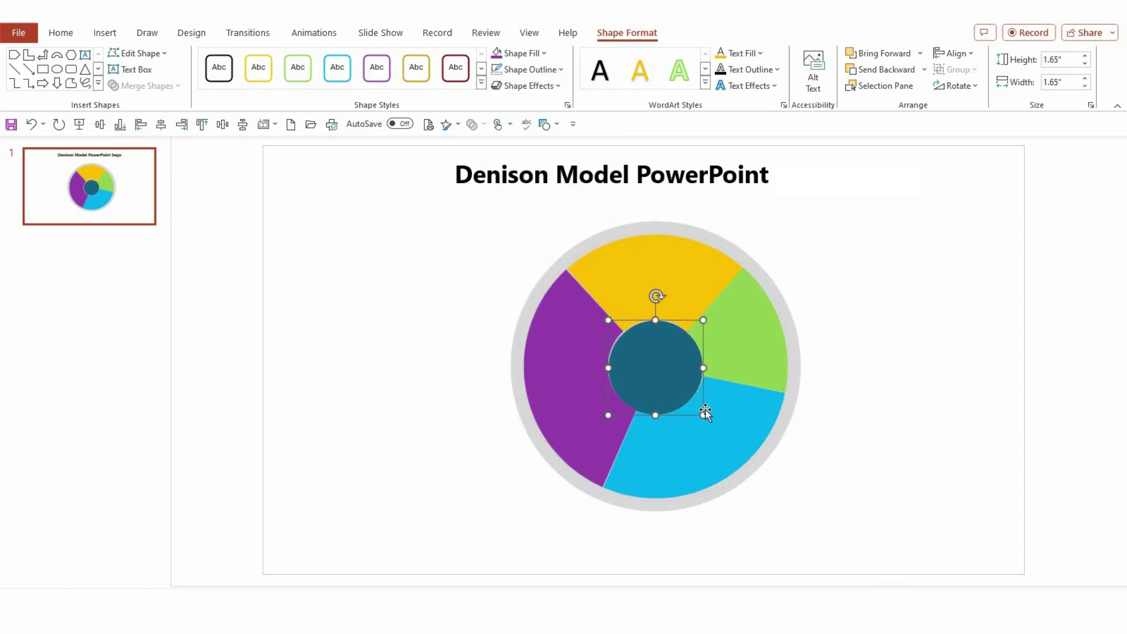
Enlarge the centre circle to 2.07", bring it to front, and fill it white.
left_click_drag(705, 415, 715, 413)
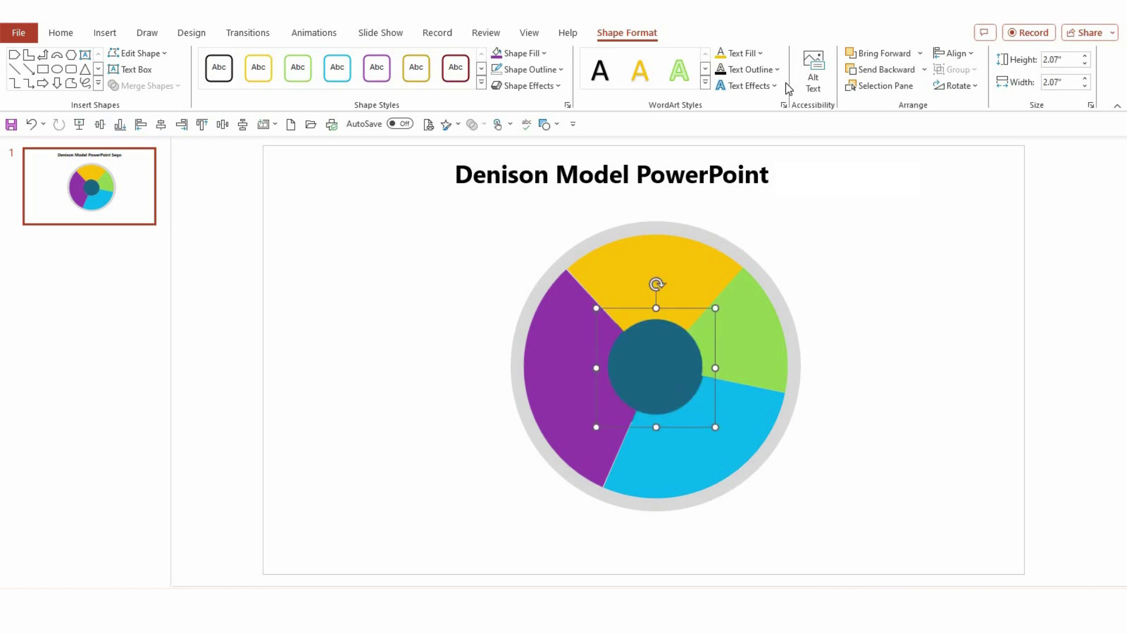
left_click(920, 53)
left_click(880, 88)
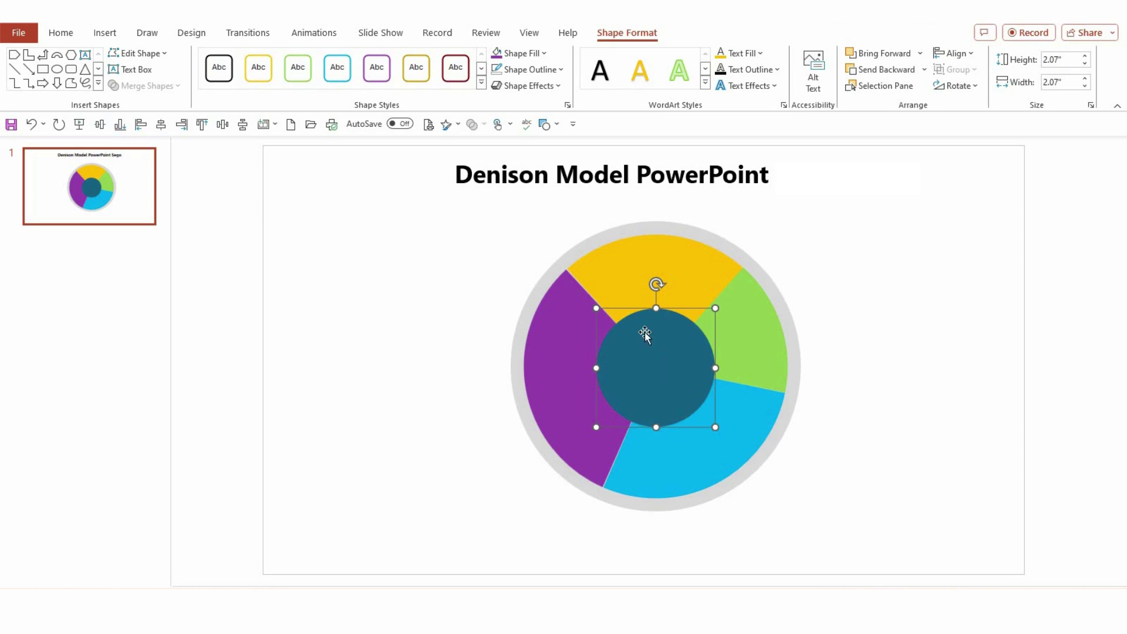
left_click(522, 53)
left_click(500, 91)
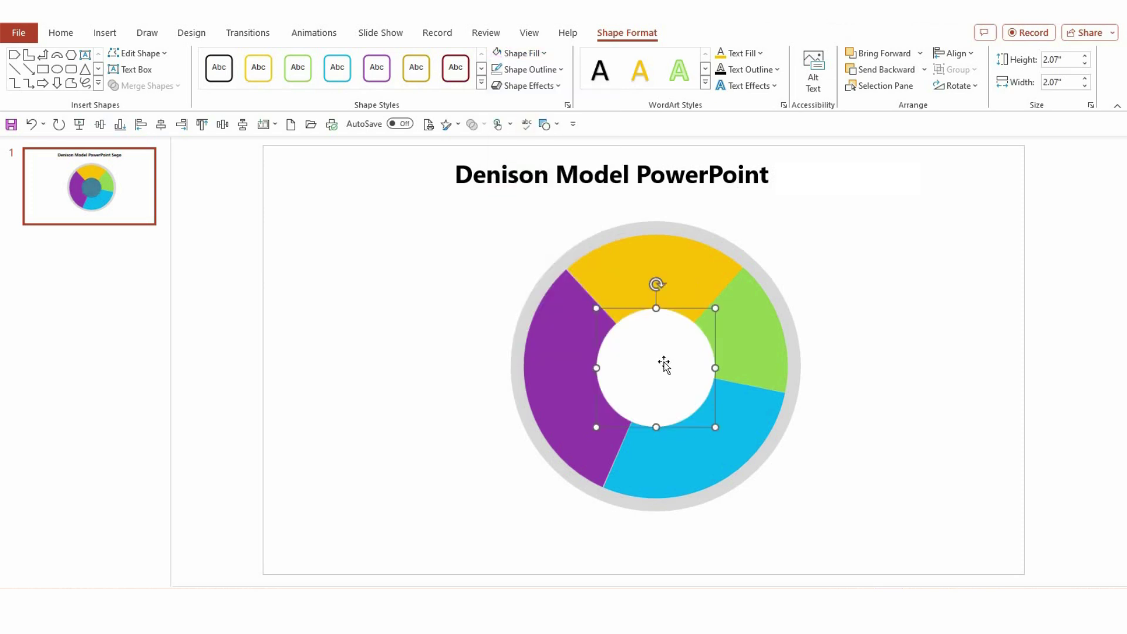
left_click_drag(437, 559, 914, 165)
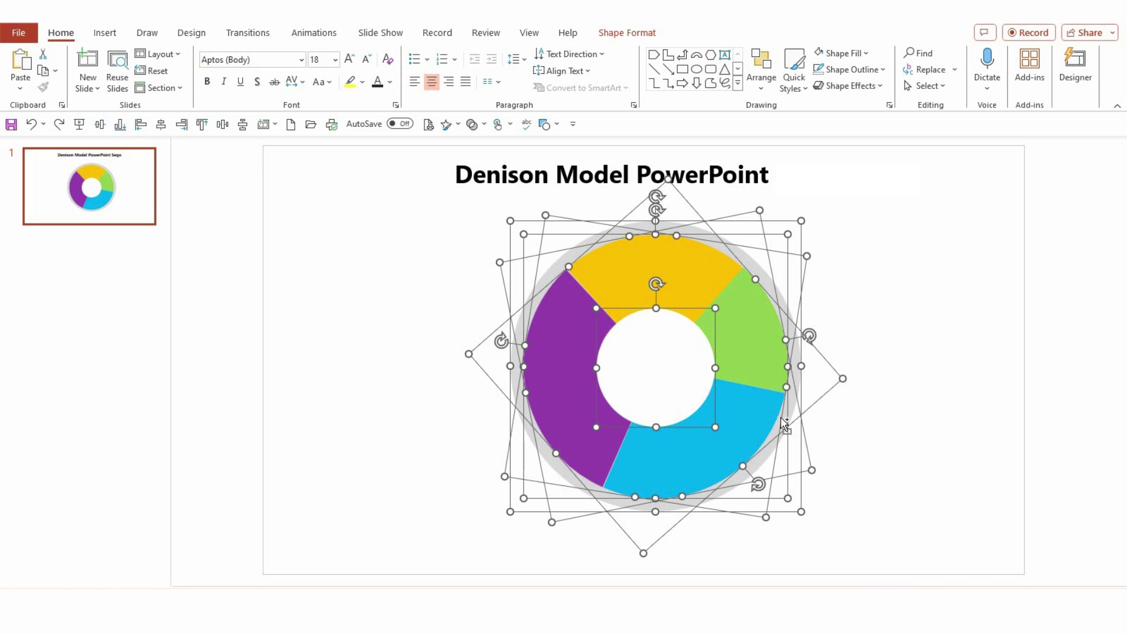
Group the donut shapes with Ctrl+G, shrink the group, and move it to the slide's left half.
key("ctrl+g")
left_click_drag(795, 225, 788, 235)
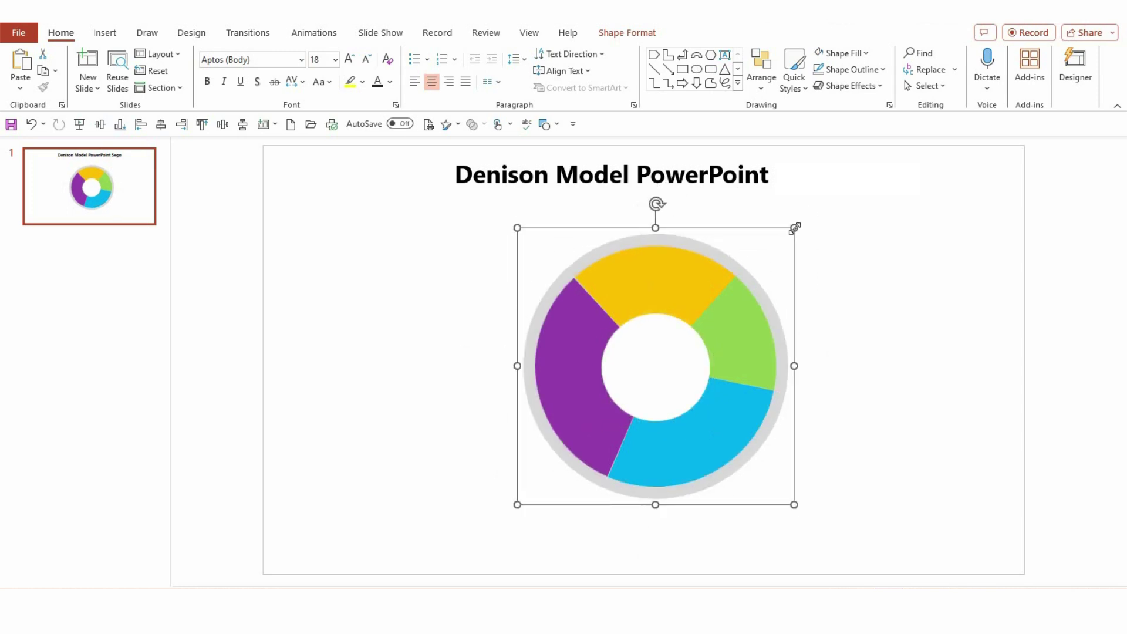
mouse_move(752, 415)
left_mouse_down()
mouse_move(523, 438)
mouse_move(506, 463)
mouse_move(493, 462)
left_mouse_up()
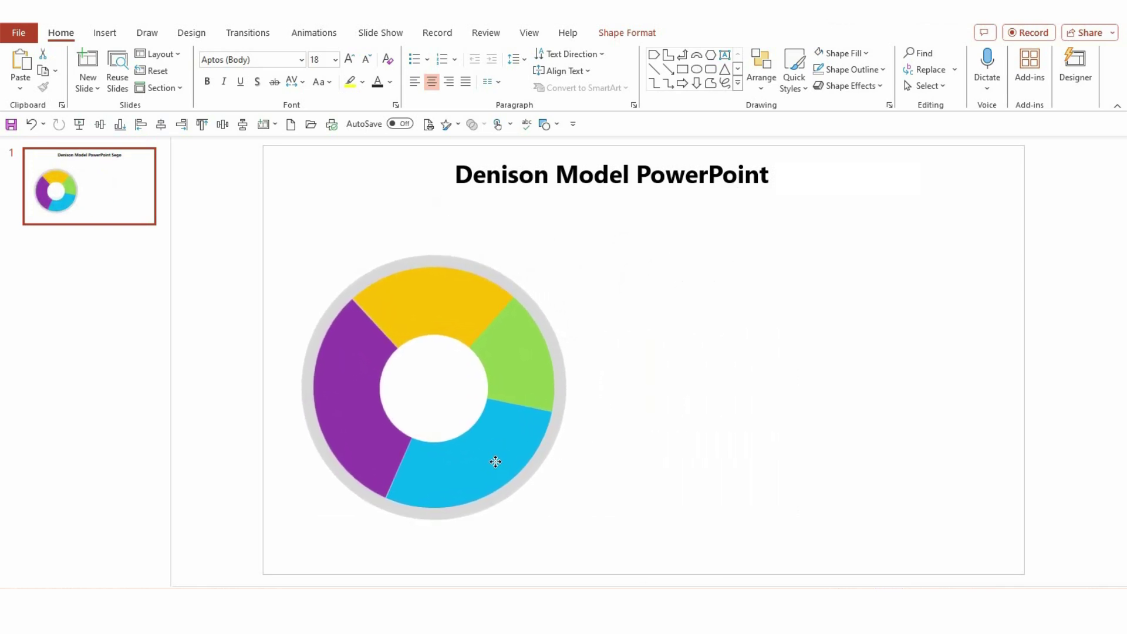
Draw a yellow pentagon arrow extending right from the donut's top.
left_click(637, 422)
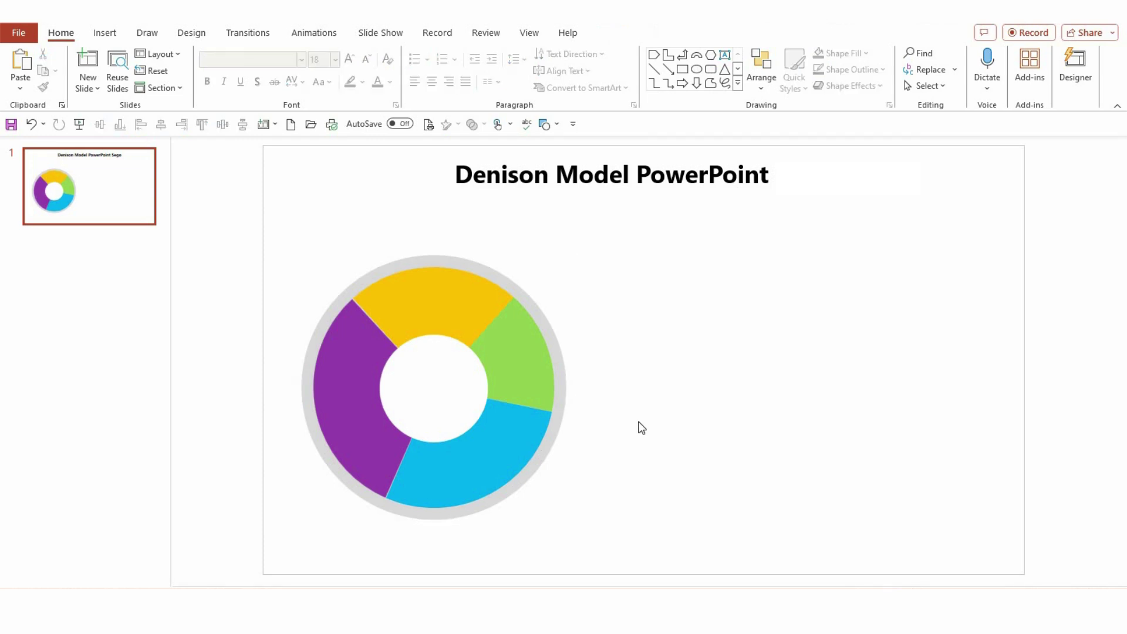
left_click(737, 84)
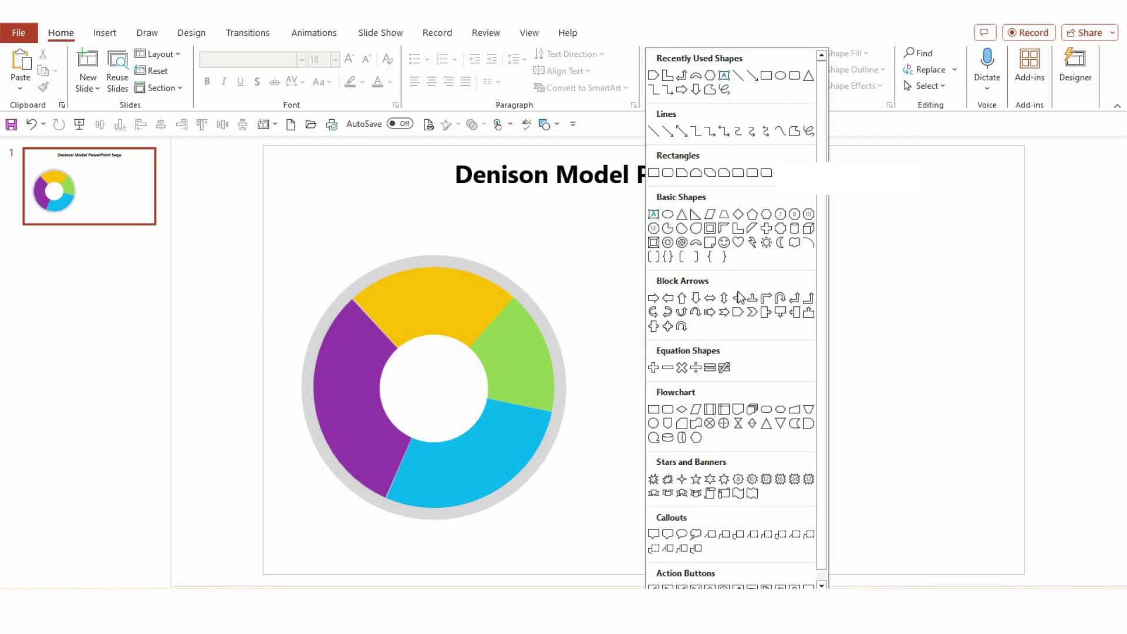
left_click(740, 313)
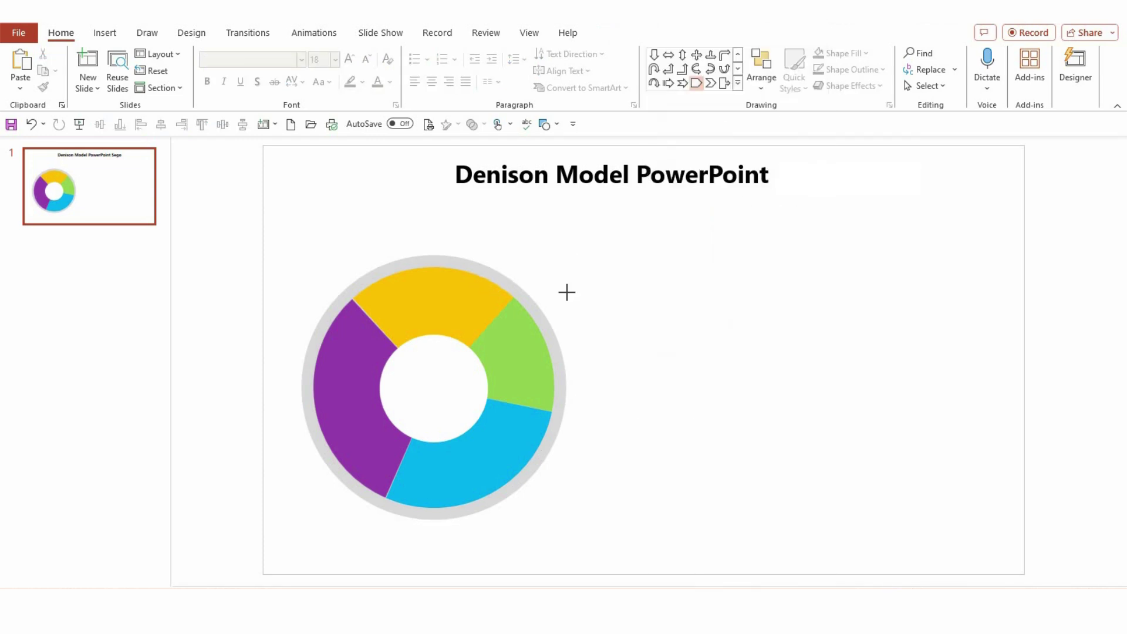
mouse_move(480, 282)
left_mouse_down()
mouse_move(746, 307)
mouse_move(746, 329)
left_mouse_up()
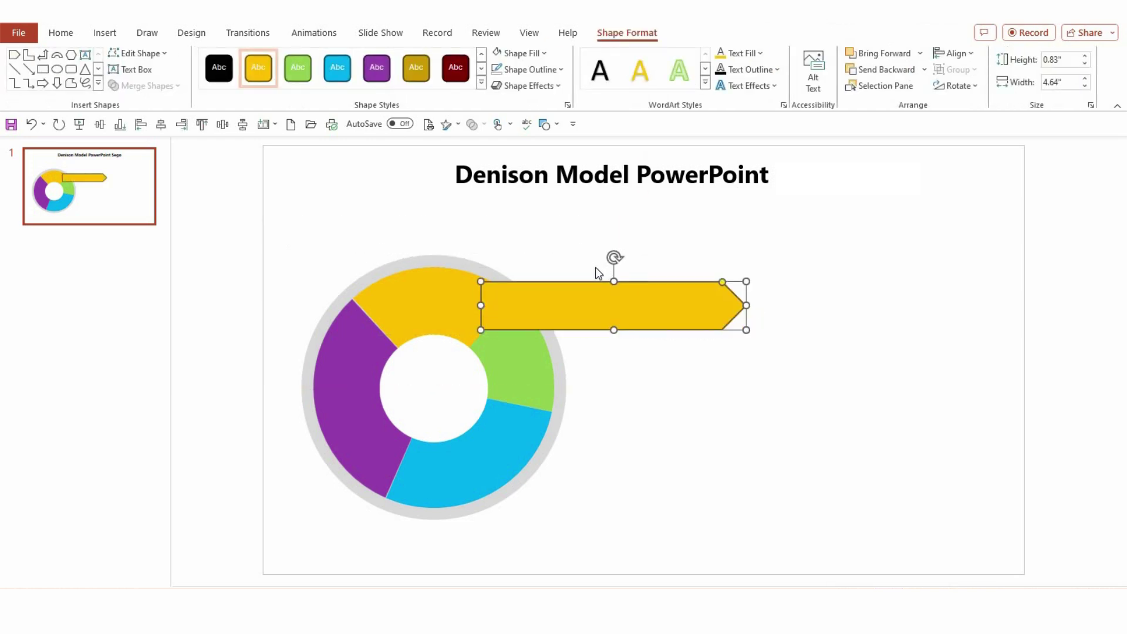
Adjust the arrow's height and tip, then stack copies of it directly below.
left_click_drag(612, 284, 614, 288)
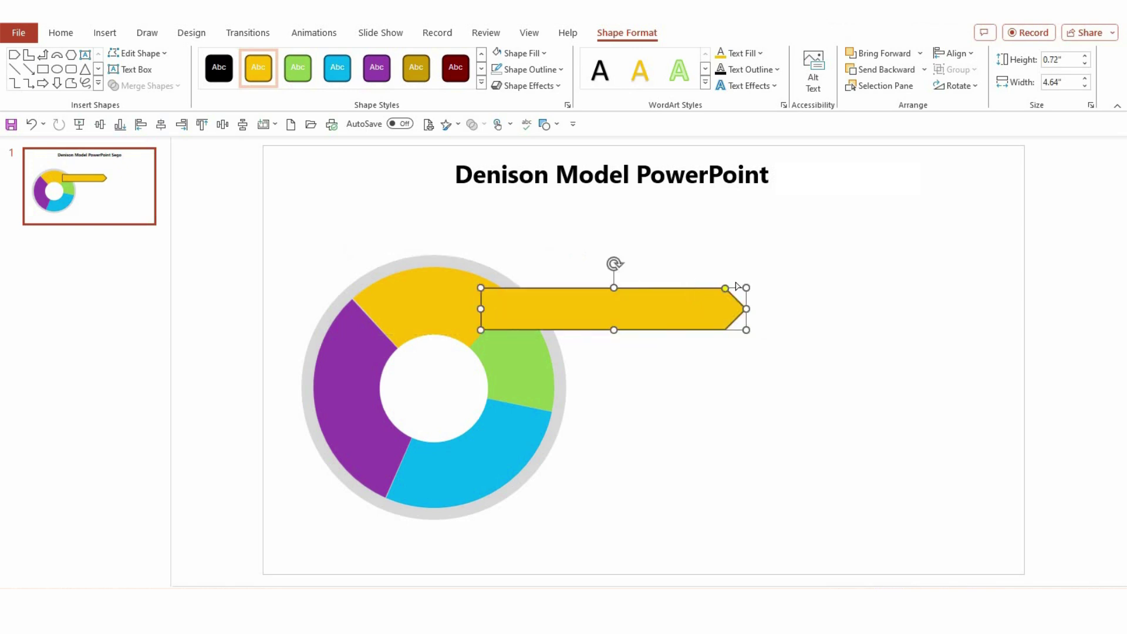
left_click_drag(726, 288, 738, 288)
left_click_drag(614, 330, 612, 335)
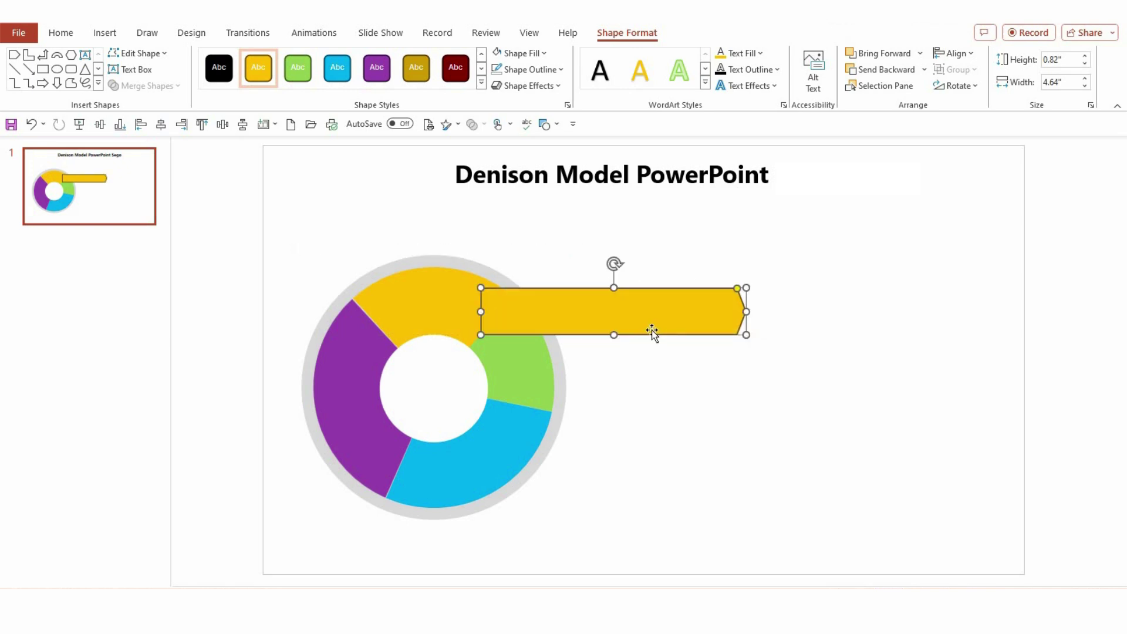
left_click_drag(686, 316, 695, 317)
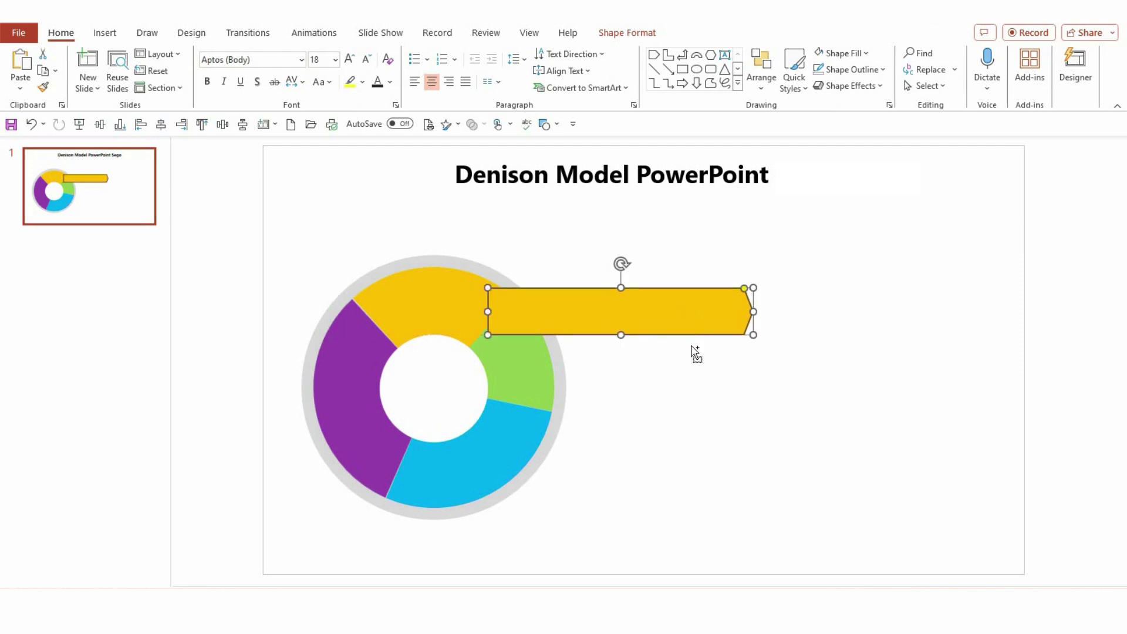
mouse_move(695, 353)
left_mouse_down()
mouse_move(676, 470)
mouse_move(681, 452)
left_mouse_up()
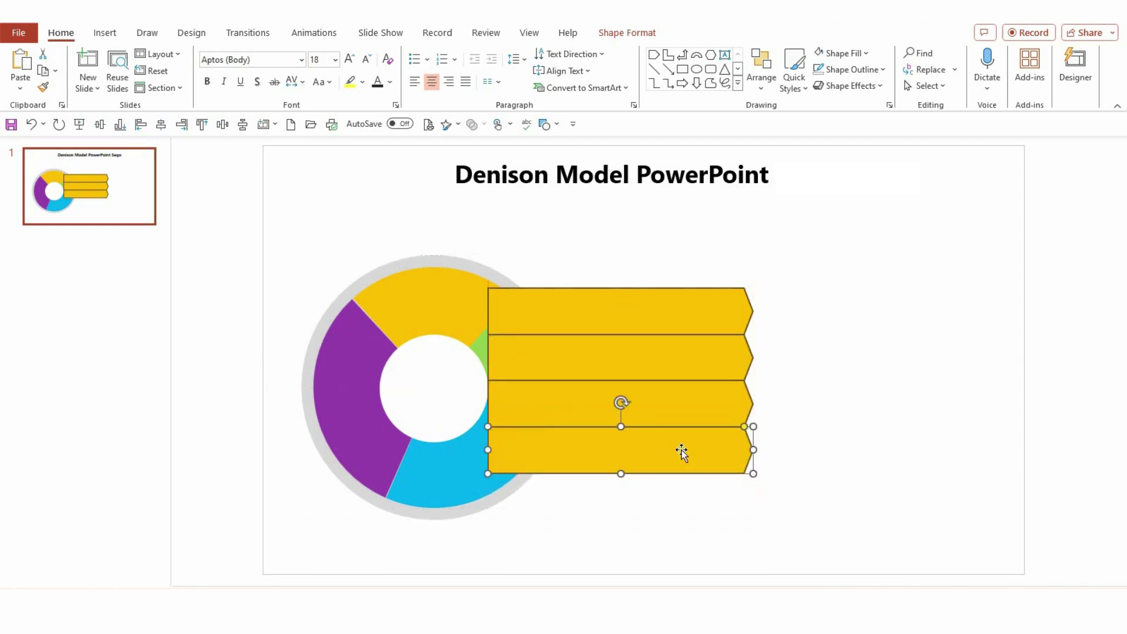
Send all four arrow banners behind the donut.
left_click(715, 309)
left_click(702, 355, "shift")
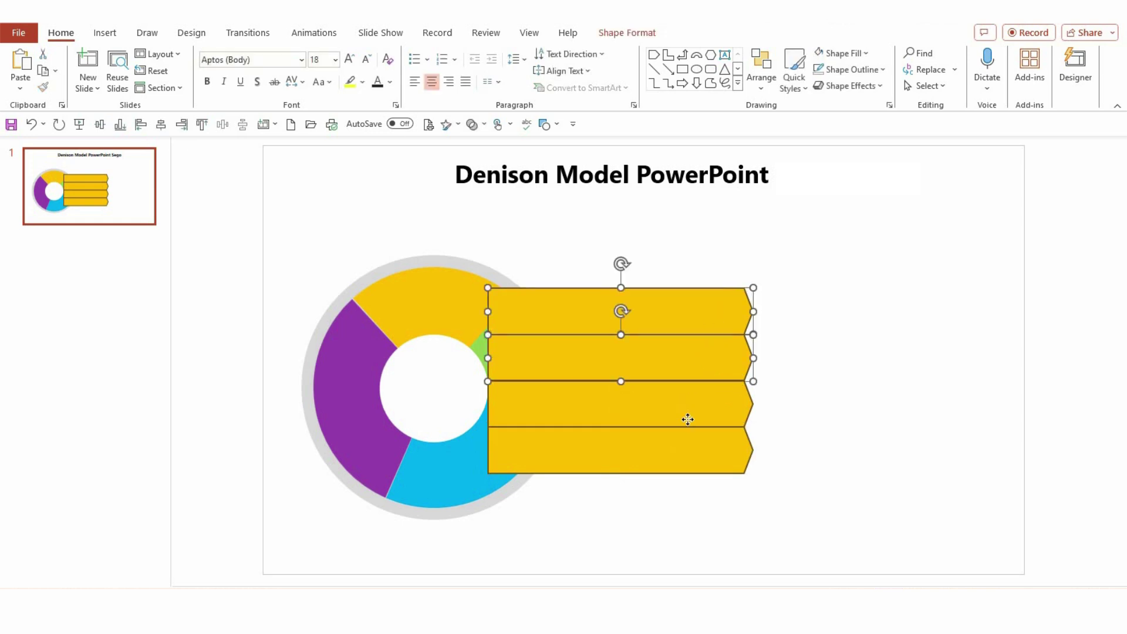
left_click(688, 419, "shift")
left_click(709, 472, "shift")
left_click(653, 33)
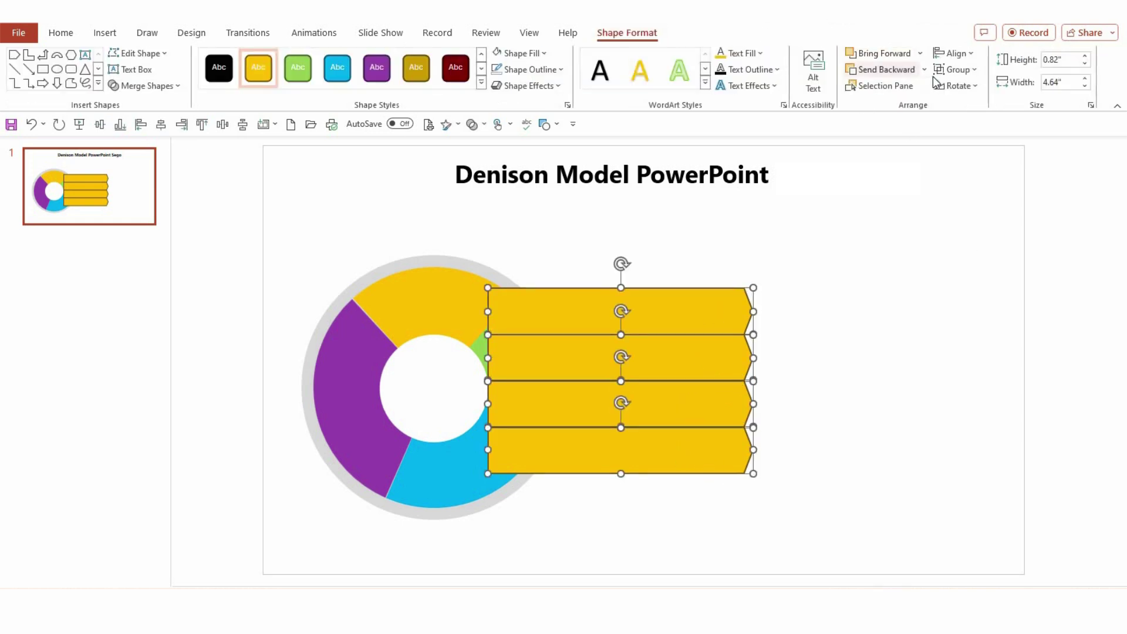
left_click(924, 69)
left_click(894, 109)
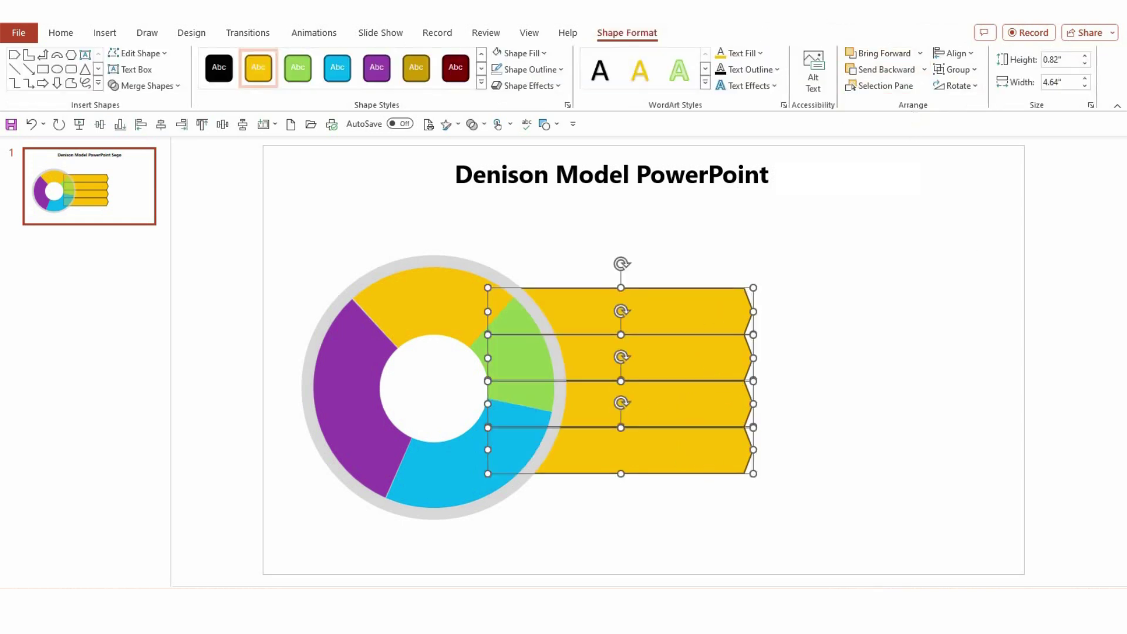
left_click(805, 371)
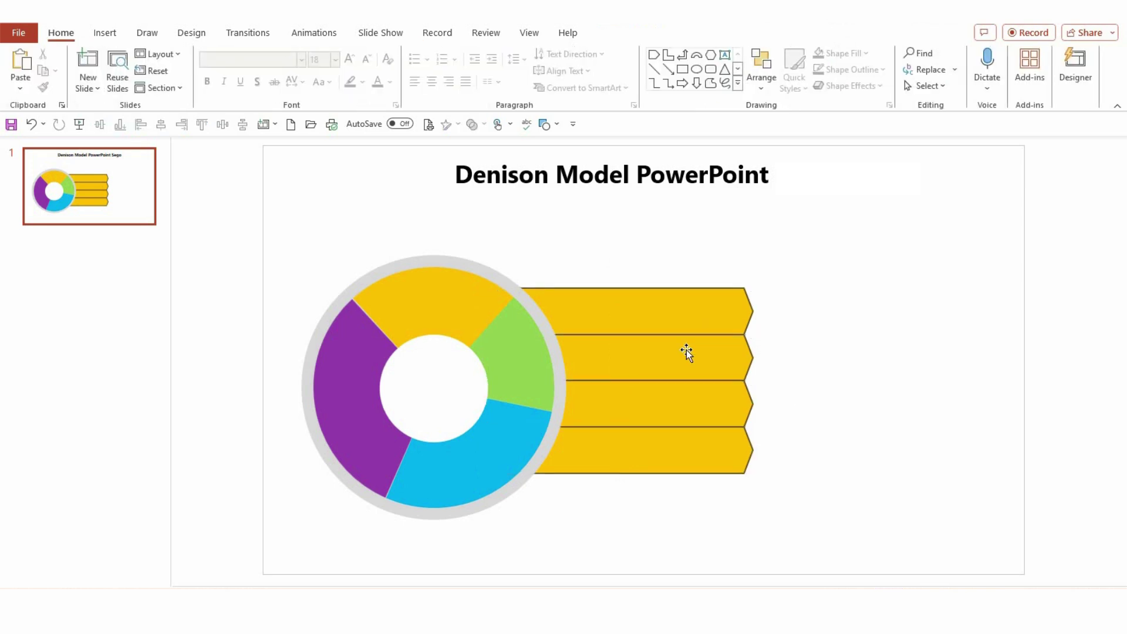
Colour the second, third and bottom banners green, blue and purple.
left_click(686, 351)
left_click(543, 56)
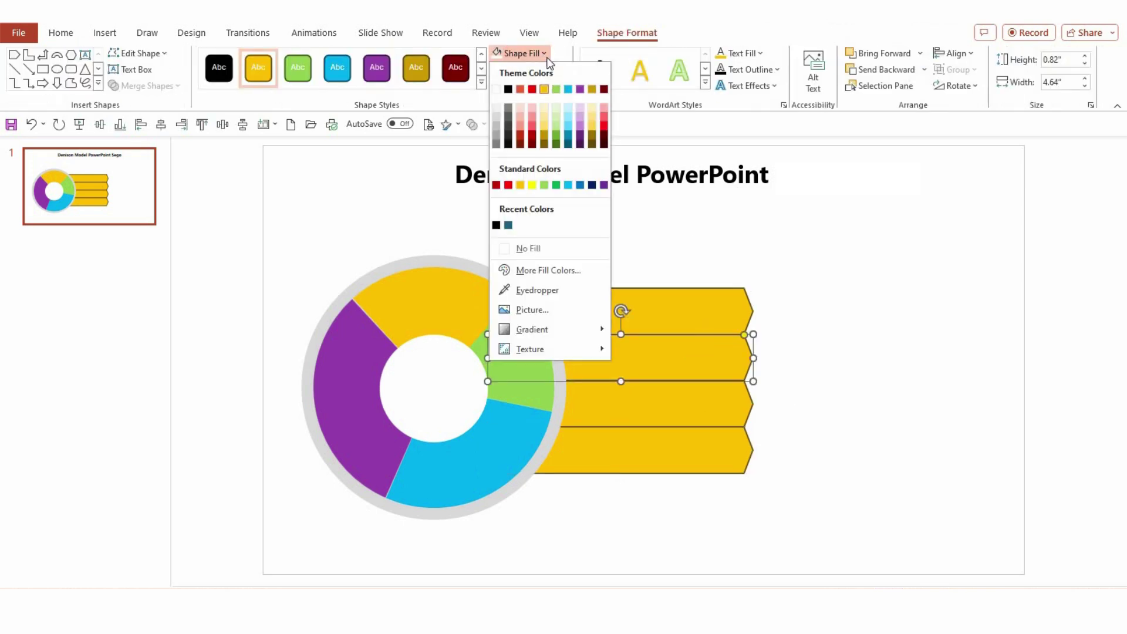
left_click(563, 89)
left_click(649, 400)
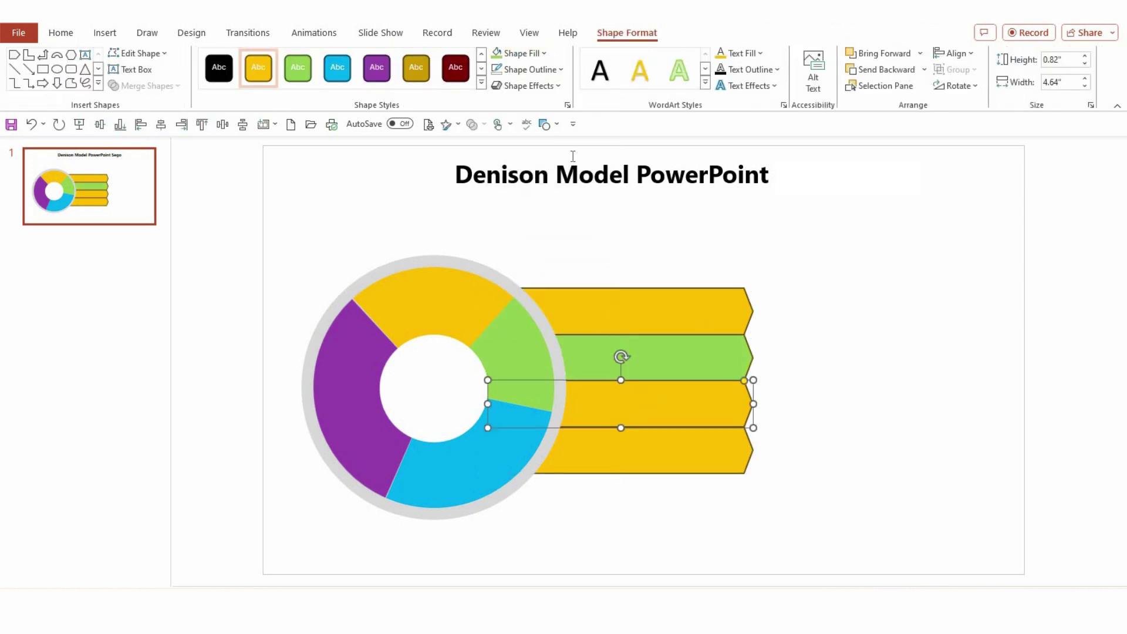
left_click(544, 56)
left_click(569, 89)
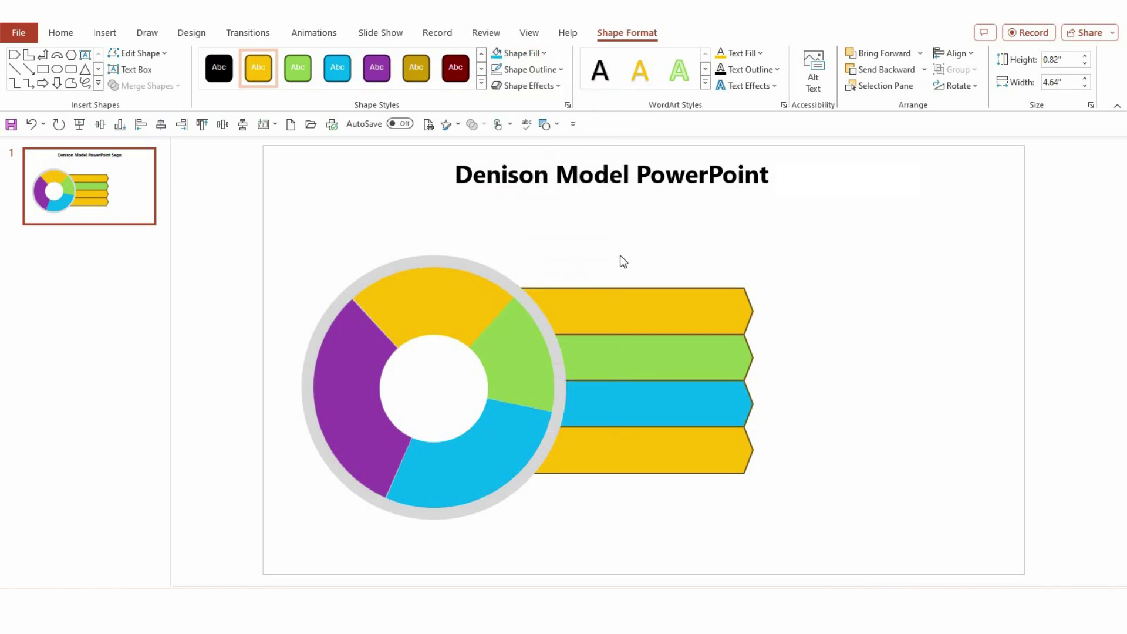
left_click(636, 470)
left_click(554, 56)
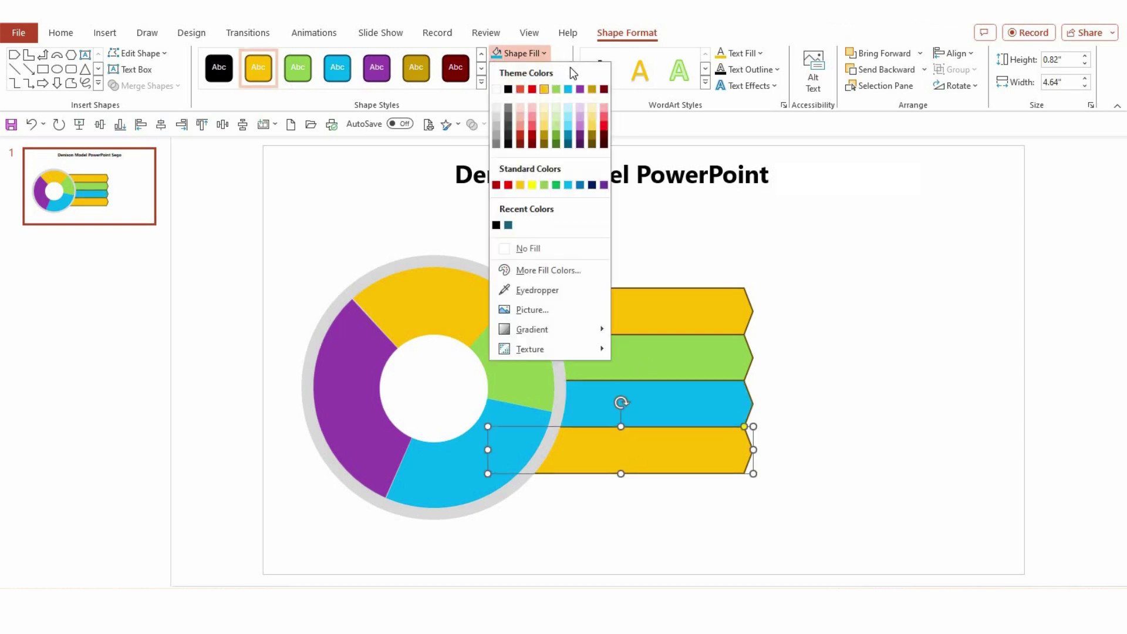
left_click(579, 90)
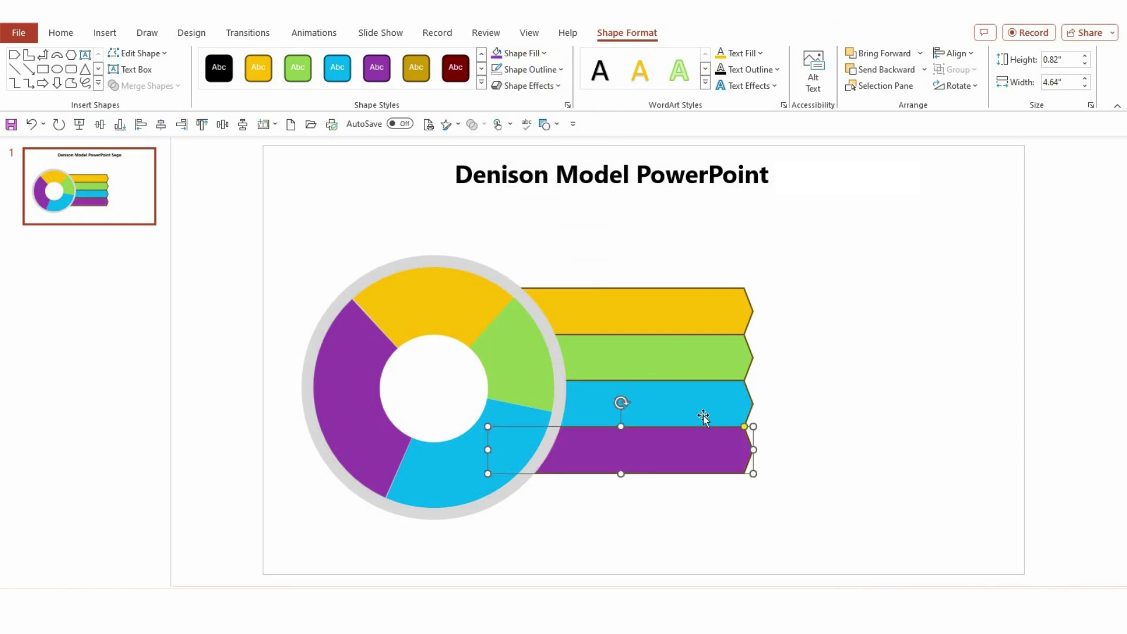
Remove the outlines from all four arrow banners.
left_click(700, 404, "shift")
left_click(699, 362, "shift")
left_click(699, 312, "shift")
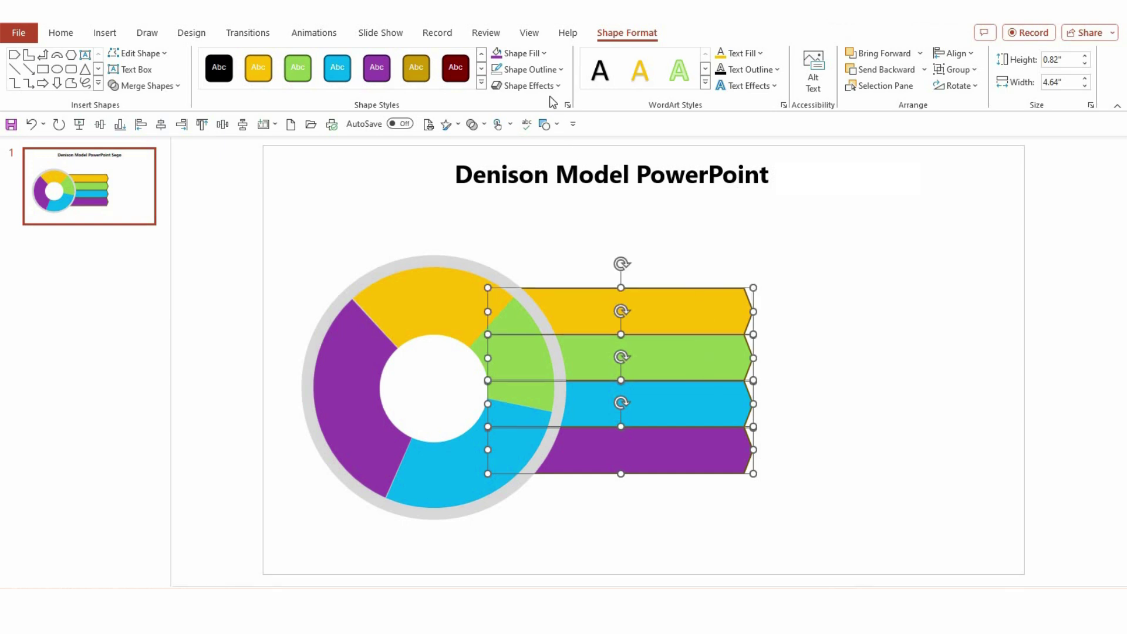
left_click(531, 70)
left_click(529, 263)
left_click(884, 368)
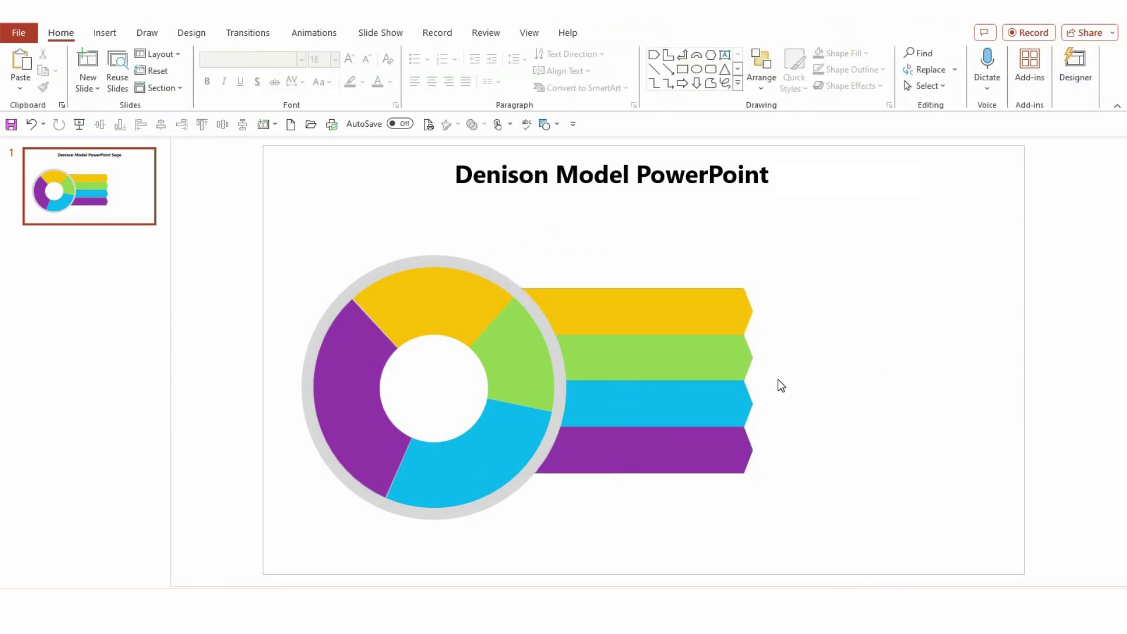
Group the four banners and align the group's middle with the donut.
left_click(654, 330)
left_click(660, 365, "shift")
left_click(659, 404, "shift")
left_click(659, 455, "shift")
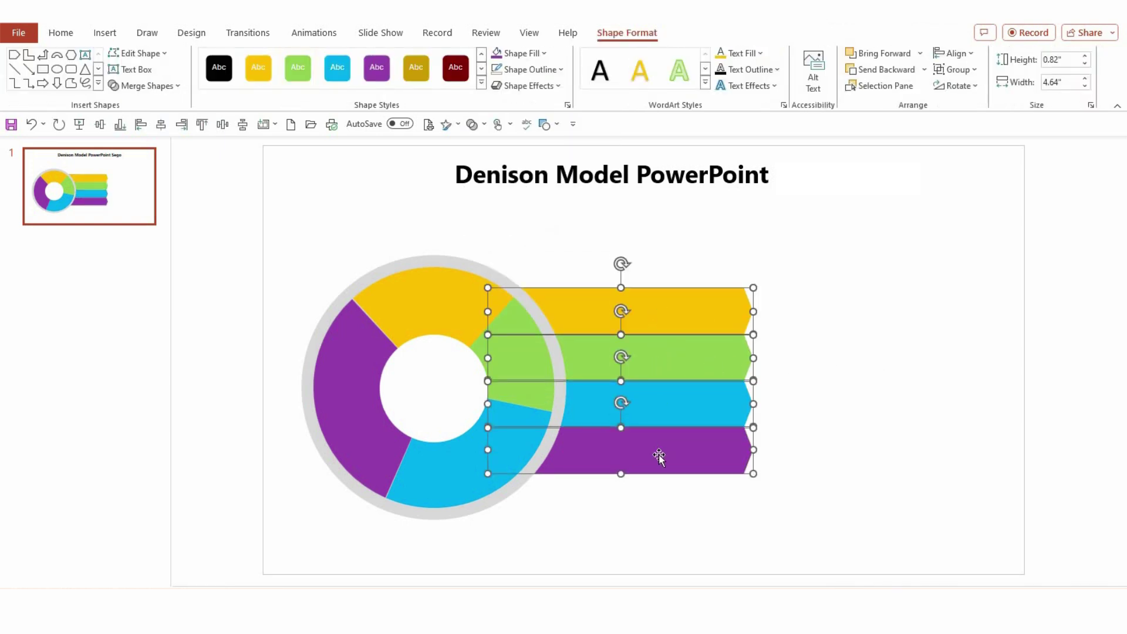
key("ctrl+g")
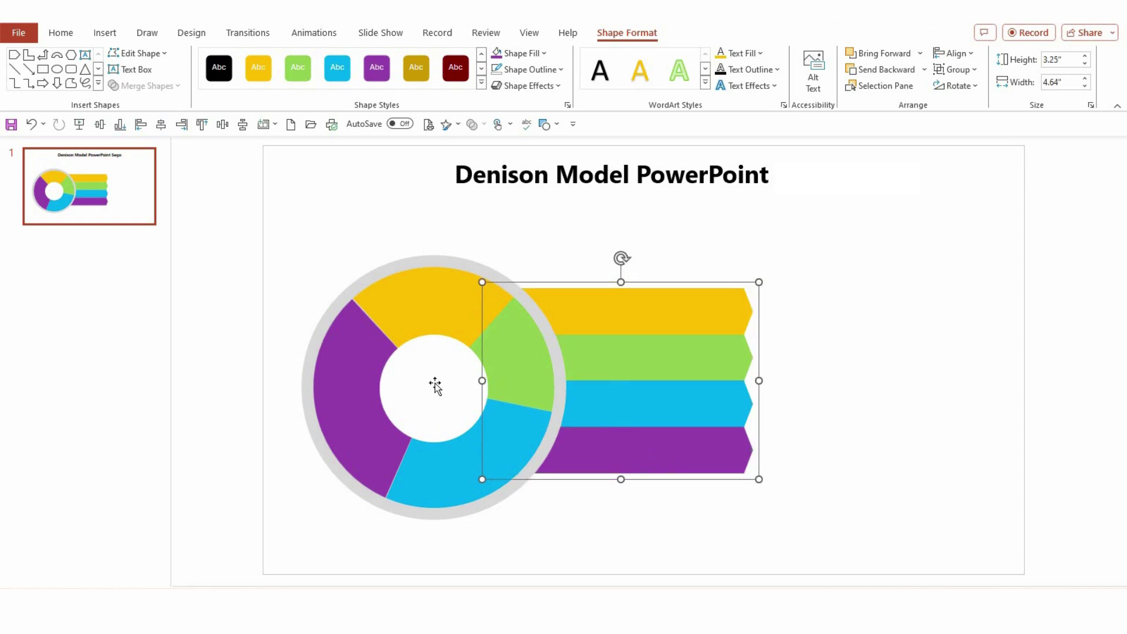
left_click(326, 391, "shift")
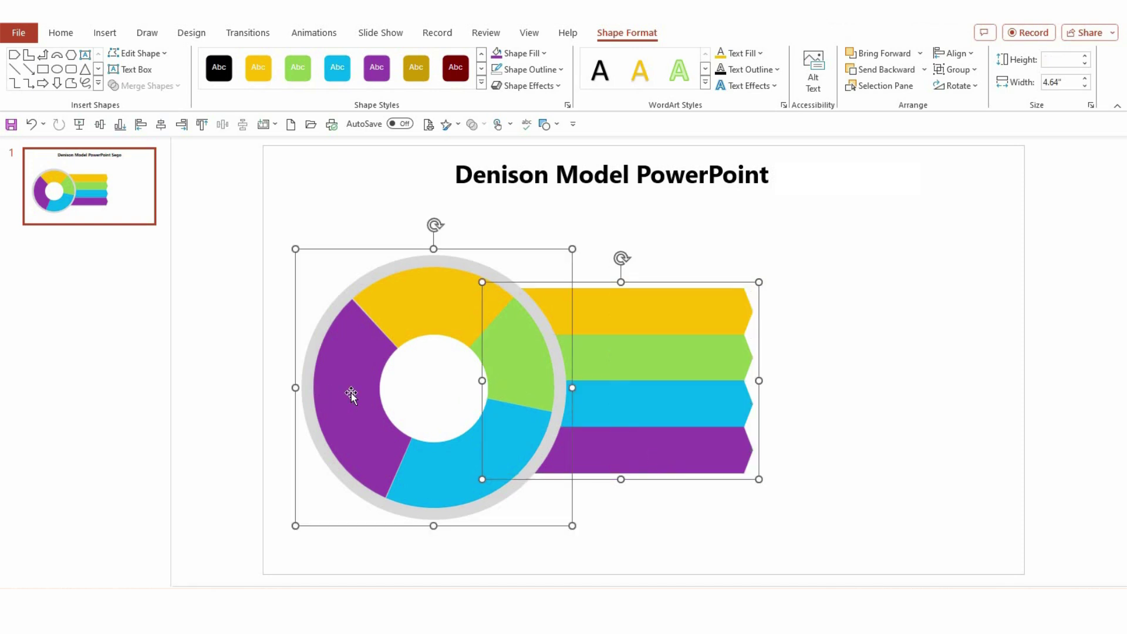
left_click(100, 124)
left_click(809, 382)
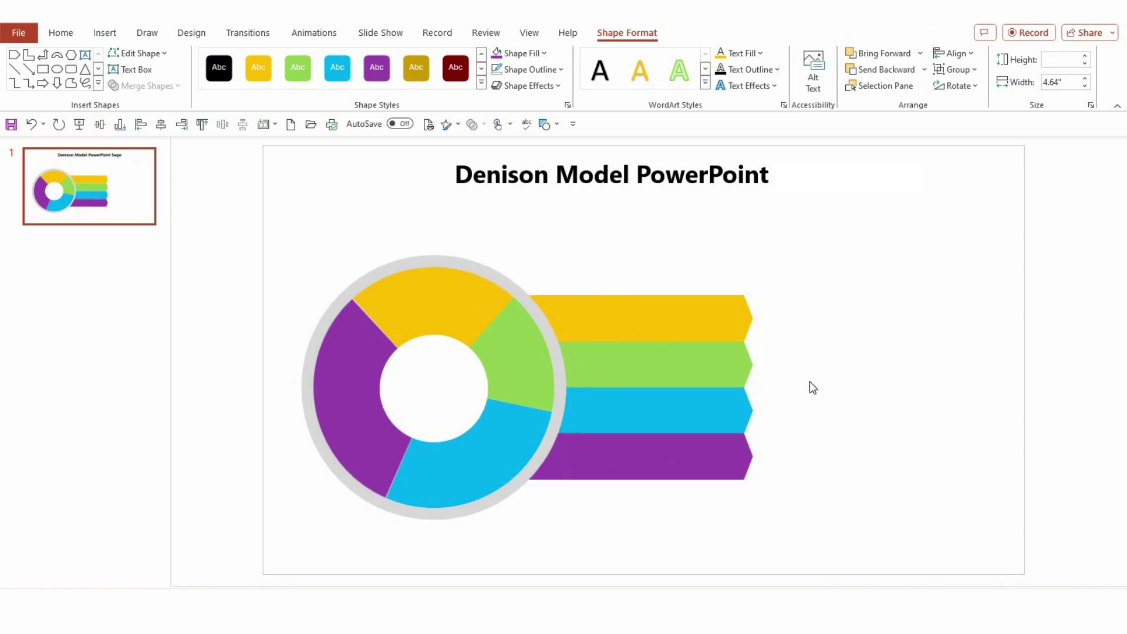
left_click(724, 54)
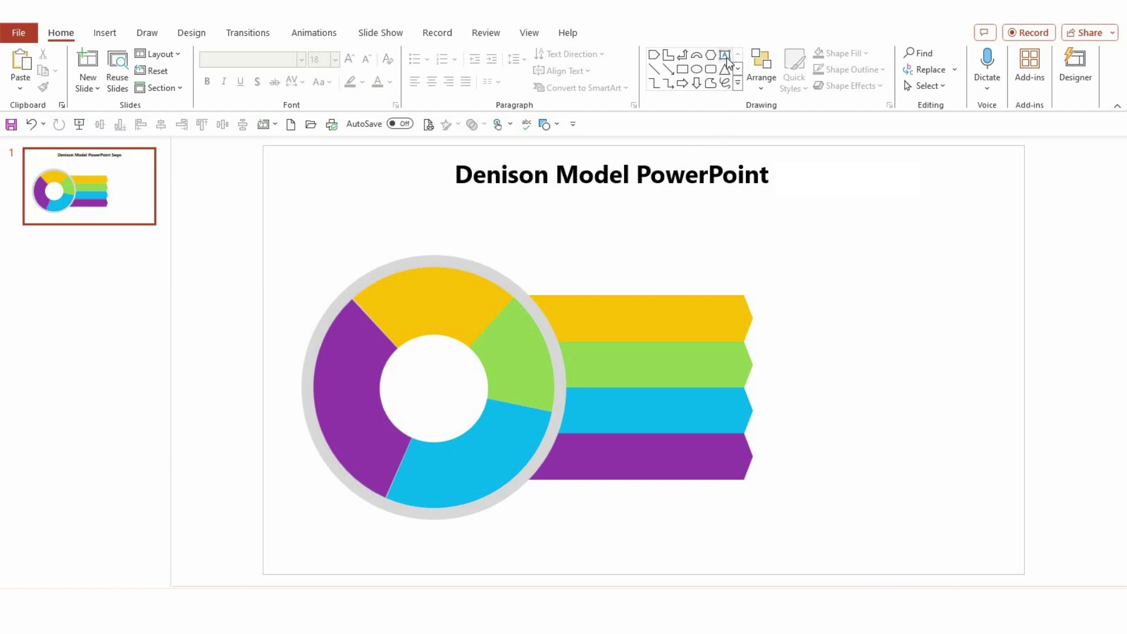
Add a white Lora '20%' text box on the yellow donut segment.
left_click_drag(411, 293, 460, 330)
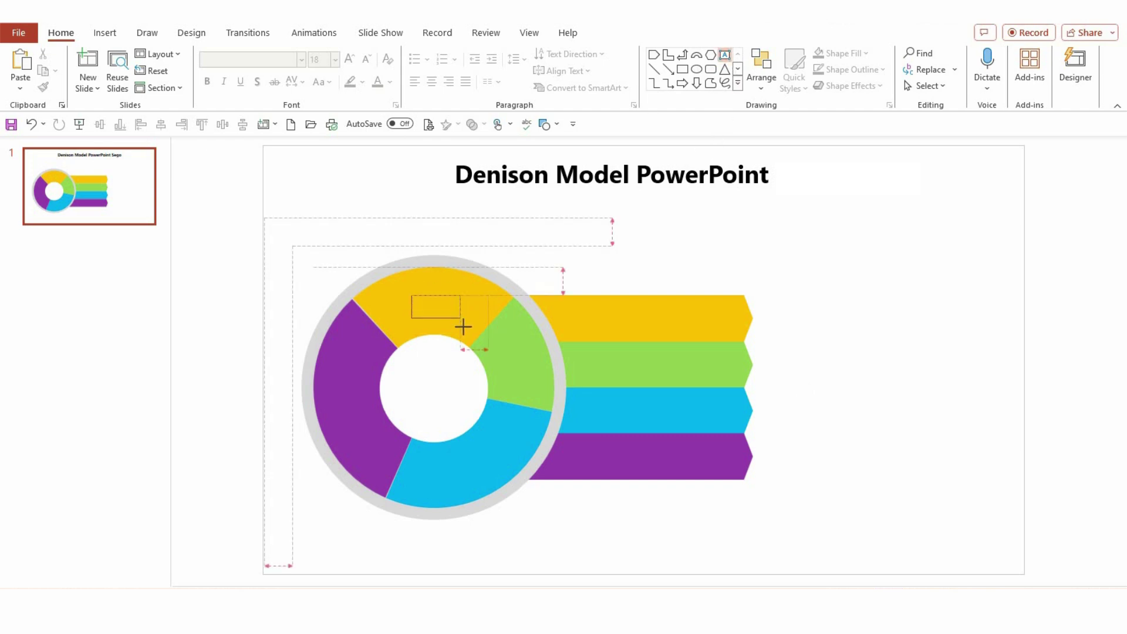
left_click(230, 60)
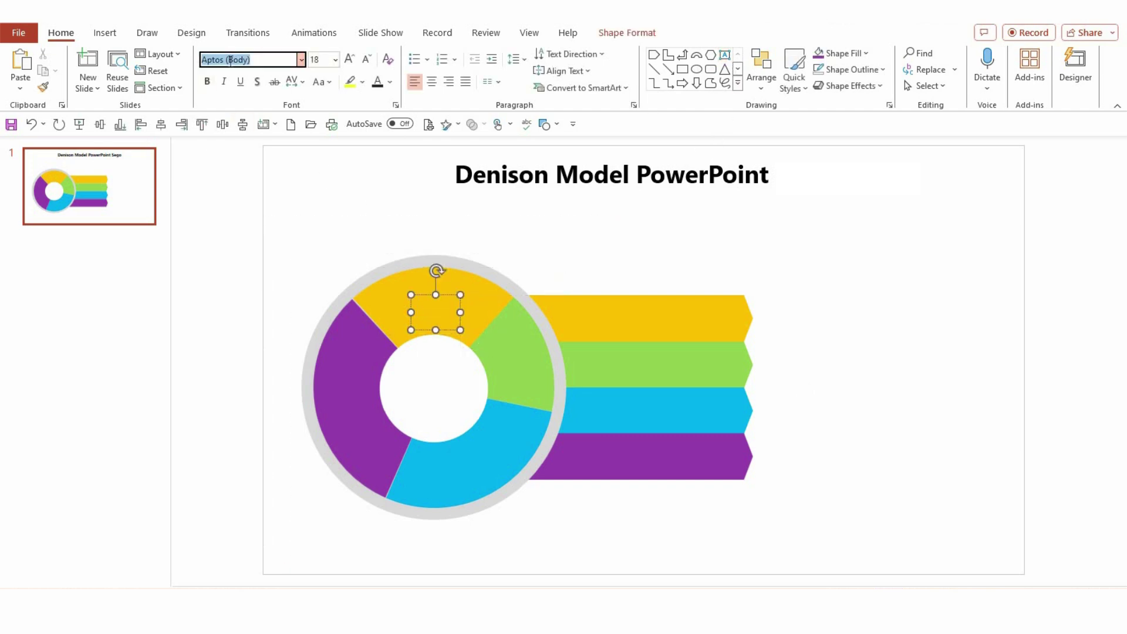
type("Lora")
key("Return")
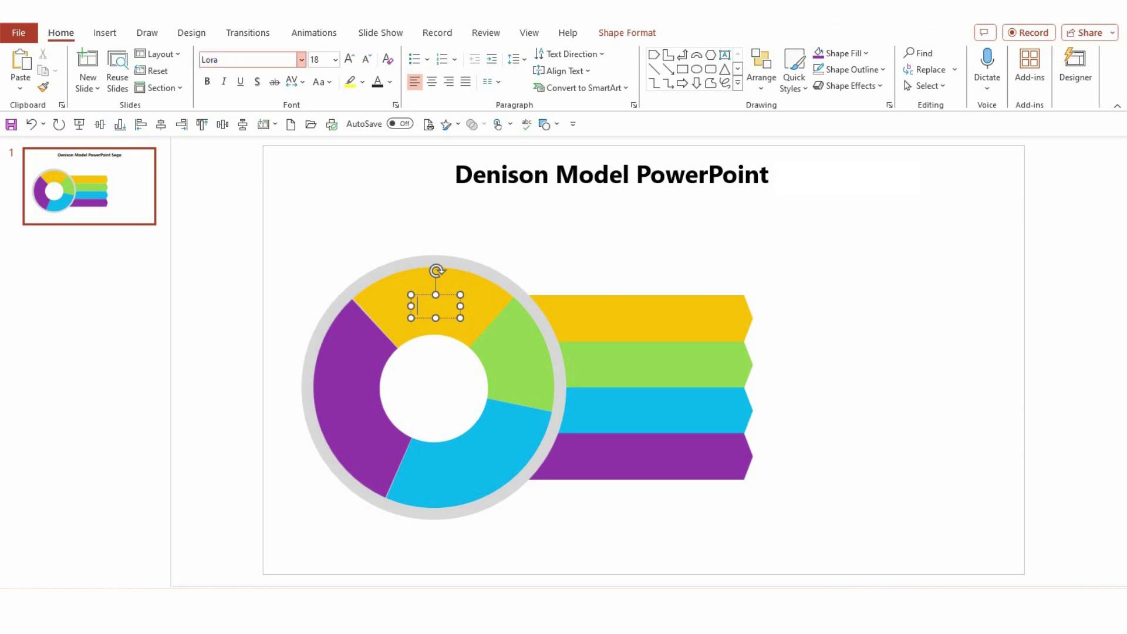
type("20")
type("%")
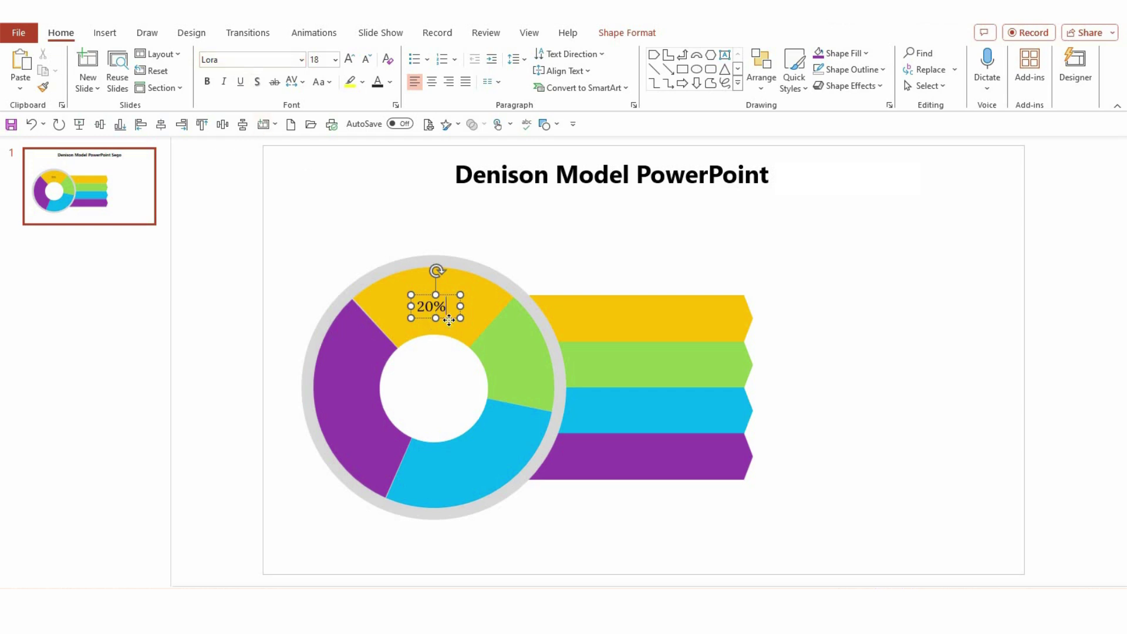
left_click(449, 320)
left_click(390, 81)
left_click(385, 116)
left_click_drag(460, 307, 450, 311)
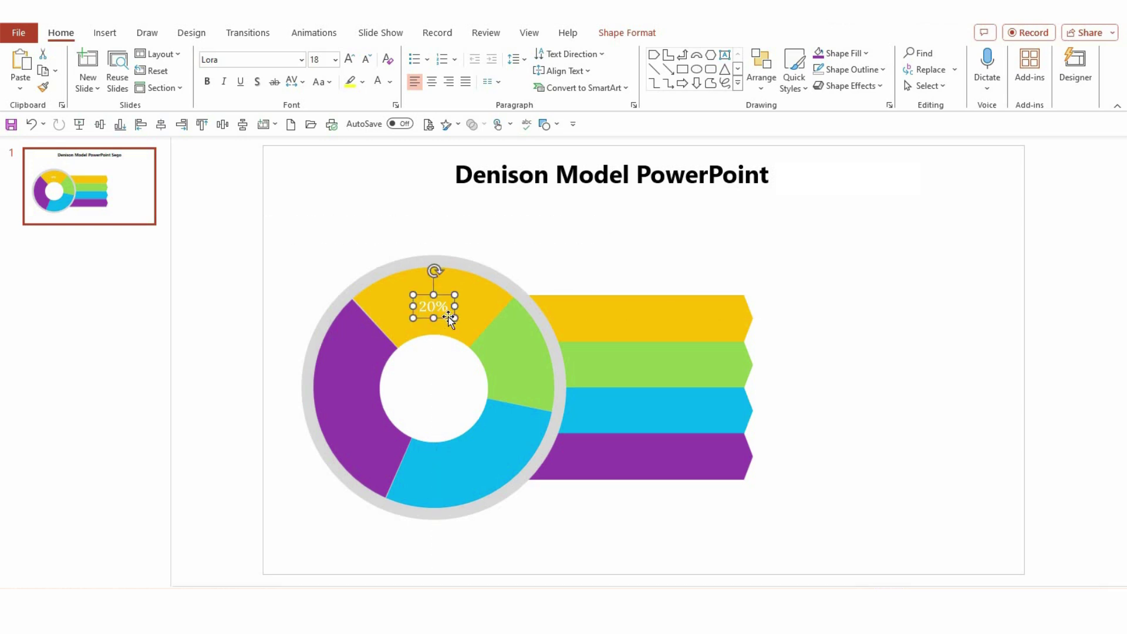
Copy the label into the green, blue and purple segments as 15%, 30% and 35%.
left_click_drag(442, 319, 525, 377)
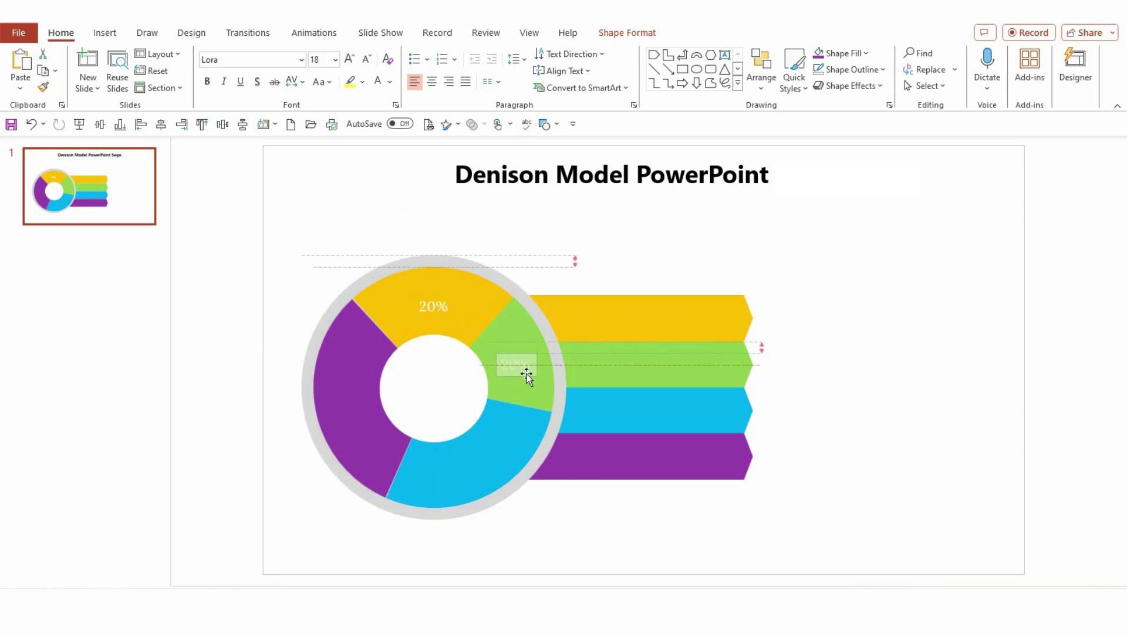
double_click(519, 365)
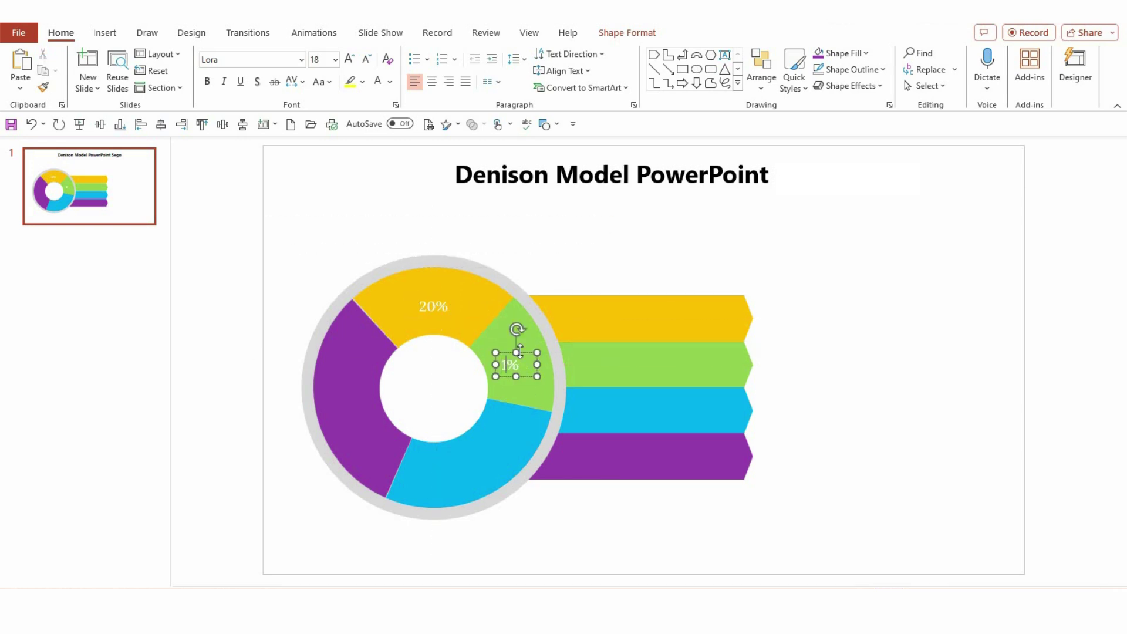
type("15")
left_click_drag(531, 374, 478, 474)
left_click(476, 460)
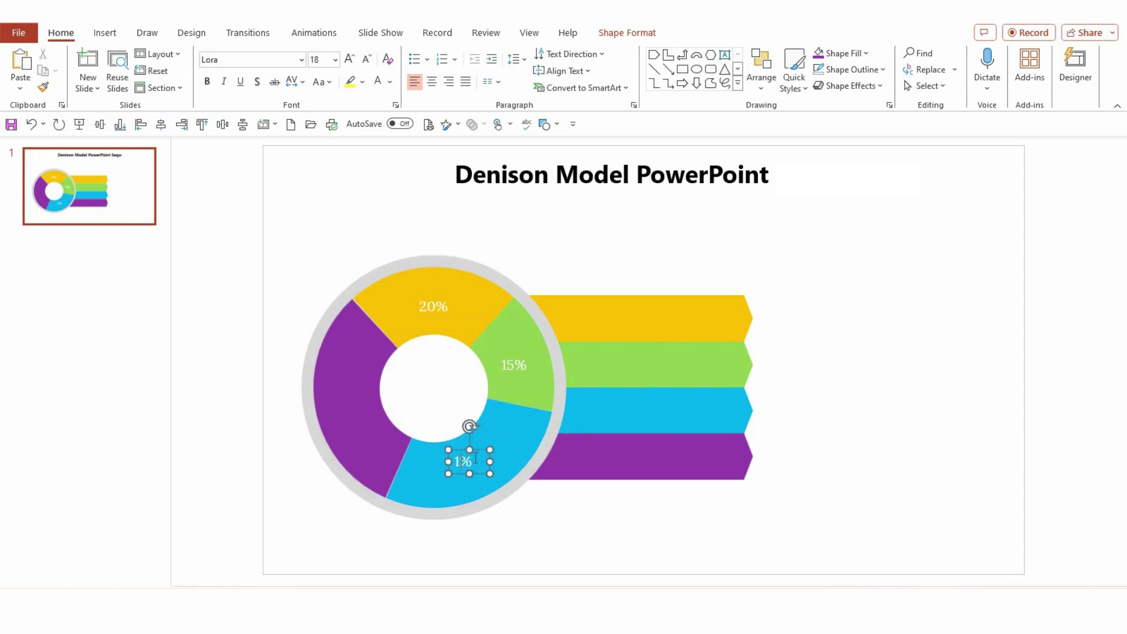
key("BackSpace")
key("BackSpace")
type("30")
mouse_move(484, 477)
left_mouse_down()
mouse_move(365, 400)
mouse_move(367, 408)
left_mouse_up()
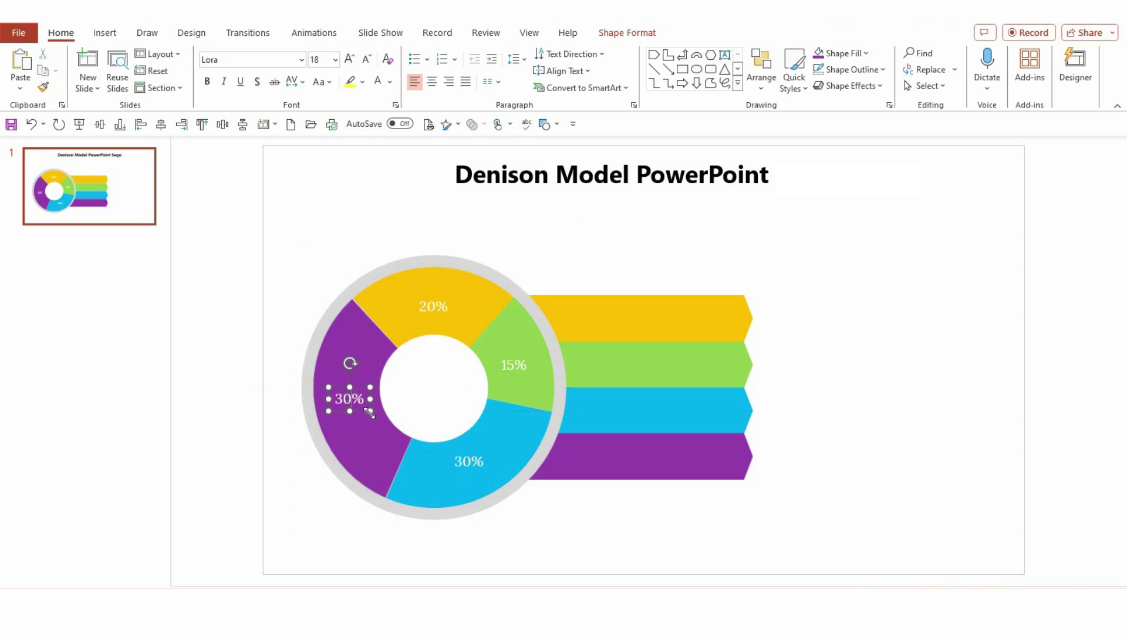
key("BackSpace")
type("5")
left_click(294, 469)
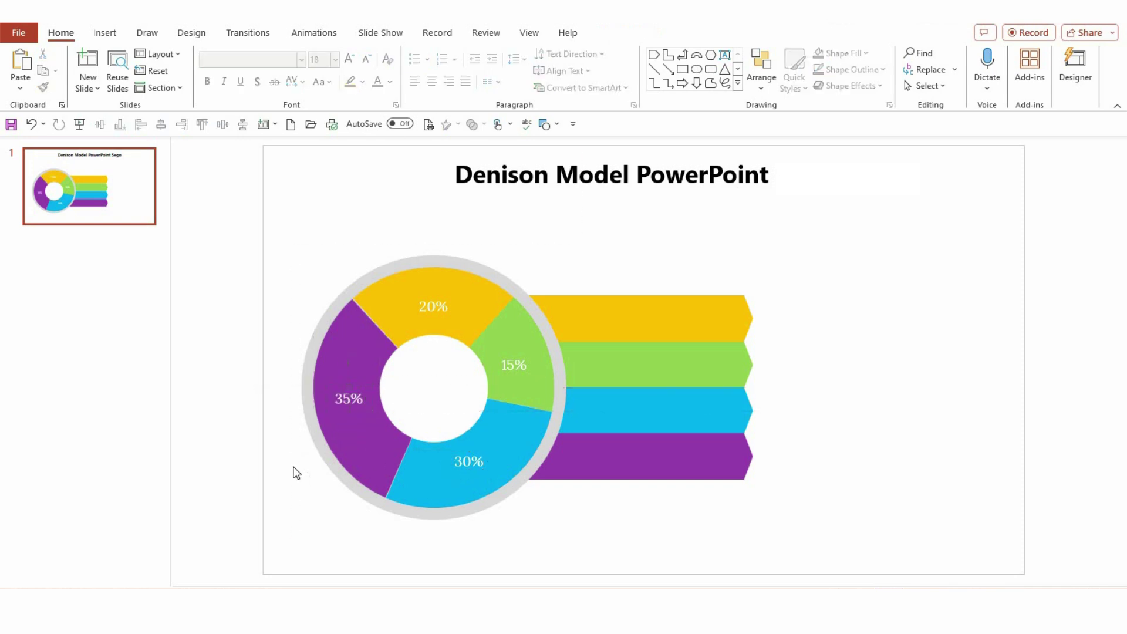
left_click(725, 55)
Add a centred Lora 'Adaptability' label widened across the yellow banner.
mouse_move(584, 307)
left_mouse_down()
mouse_move(697, 329)
mouse_move(722, 318)
left_mouse_up()
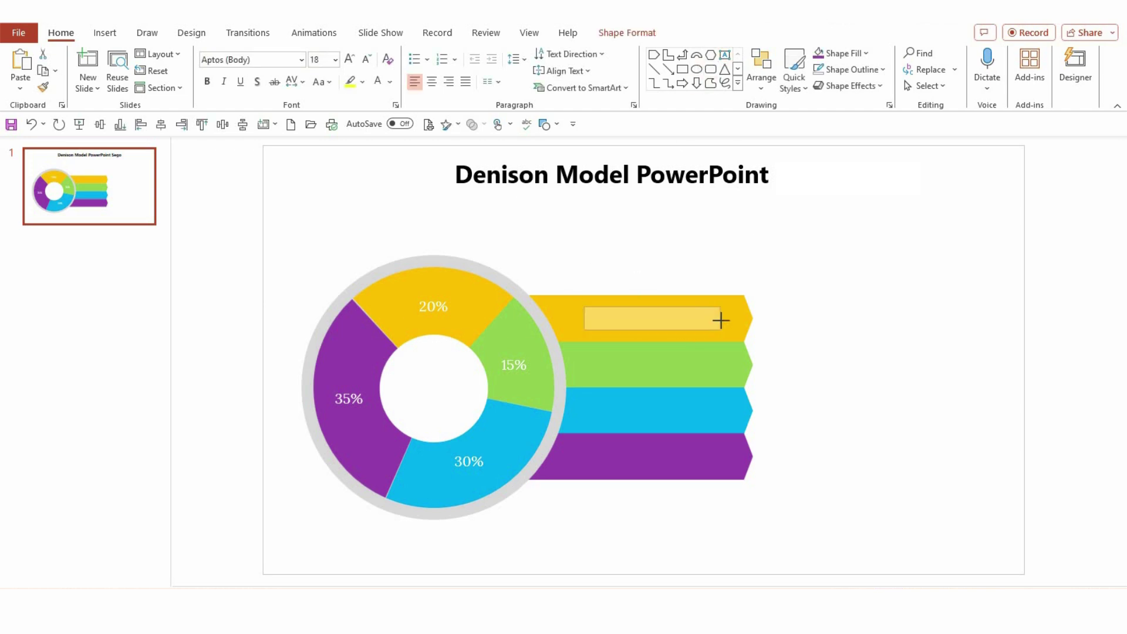
left_click(273, 59)
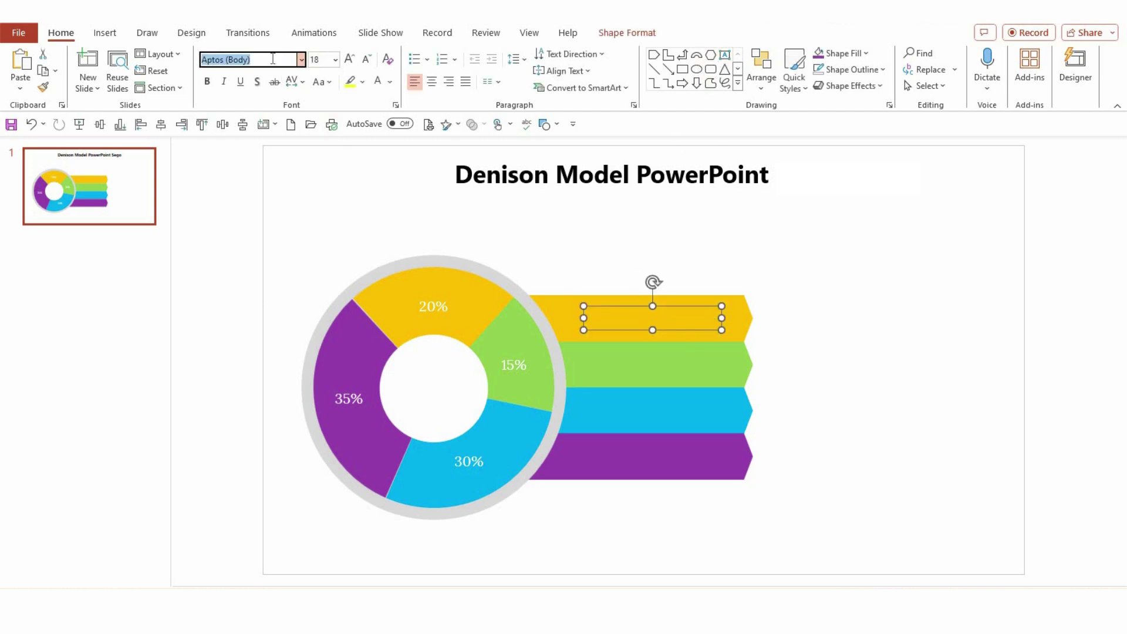
type("Lora")
key("Return")
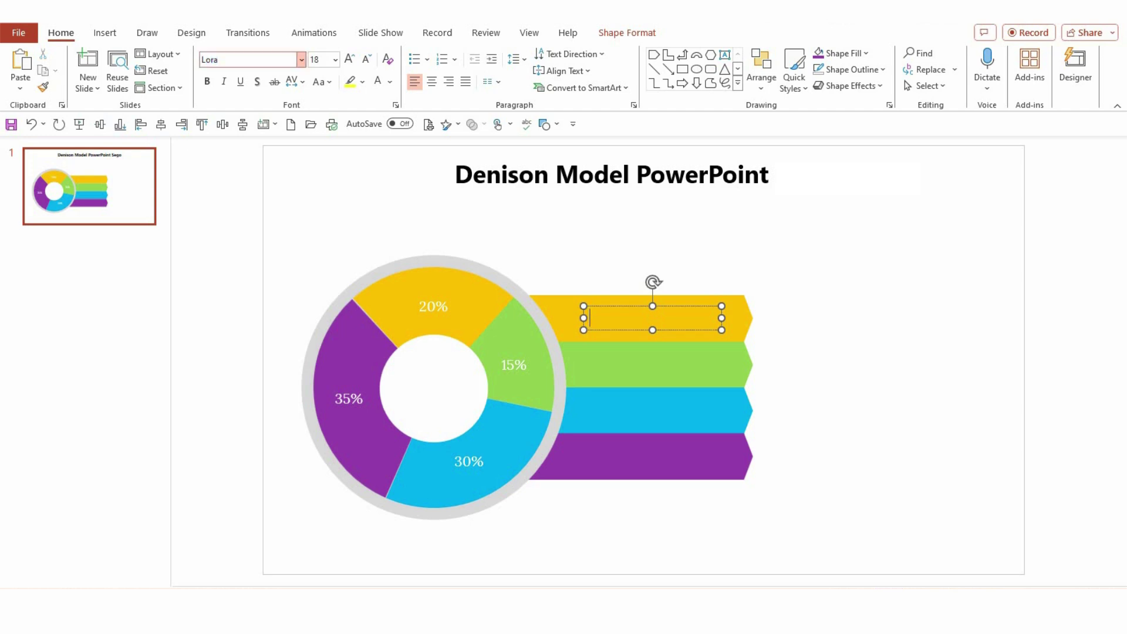
type("Adaptability")
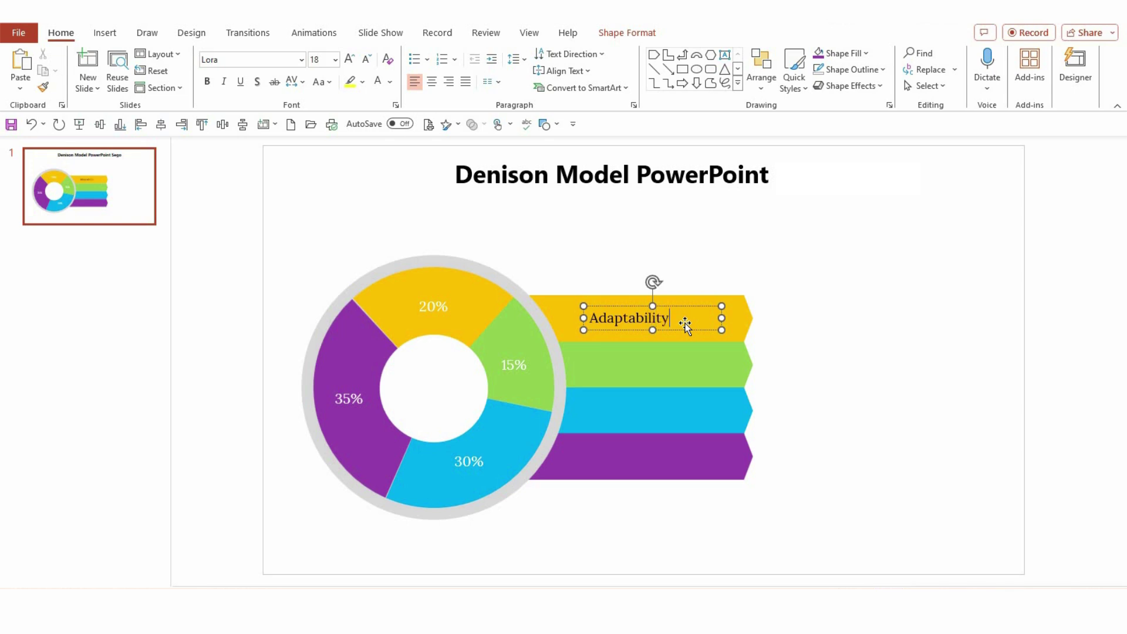
left_click(686, 323)
left_click(378, 81)
left_click_drag(722, 319, 742, 319)
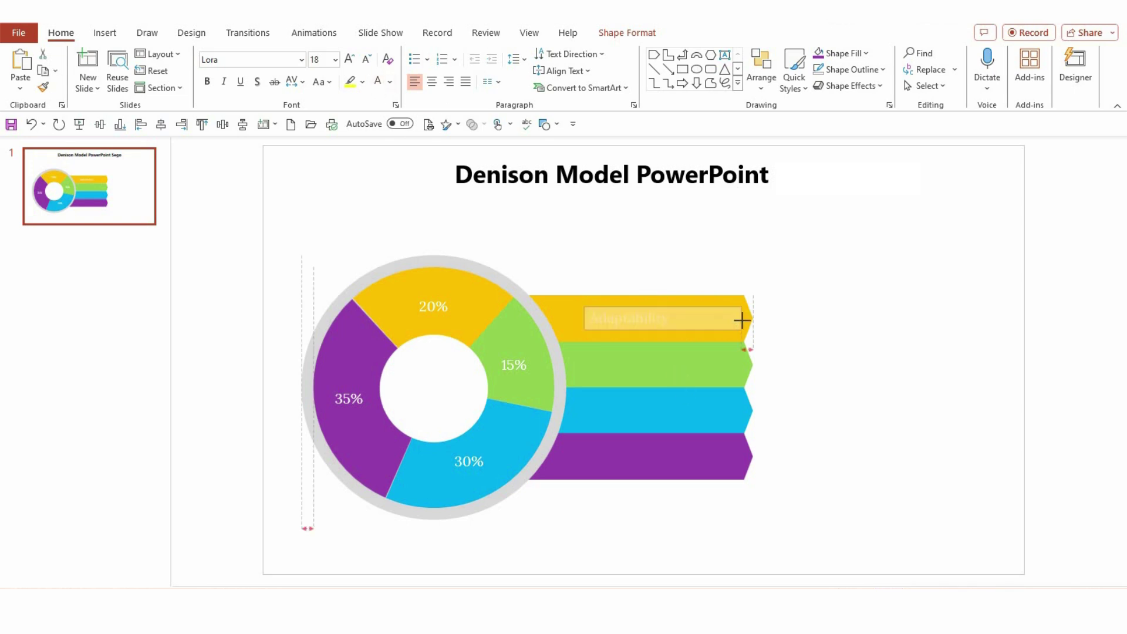
left_click_drag(584, 317, 559, 318)
left_click(432, 81)
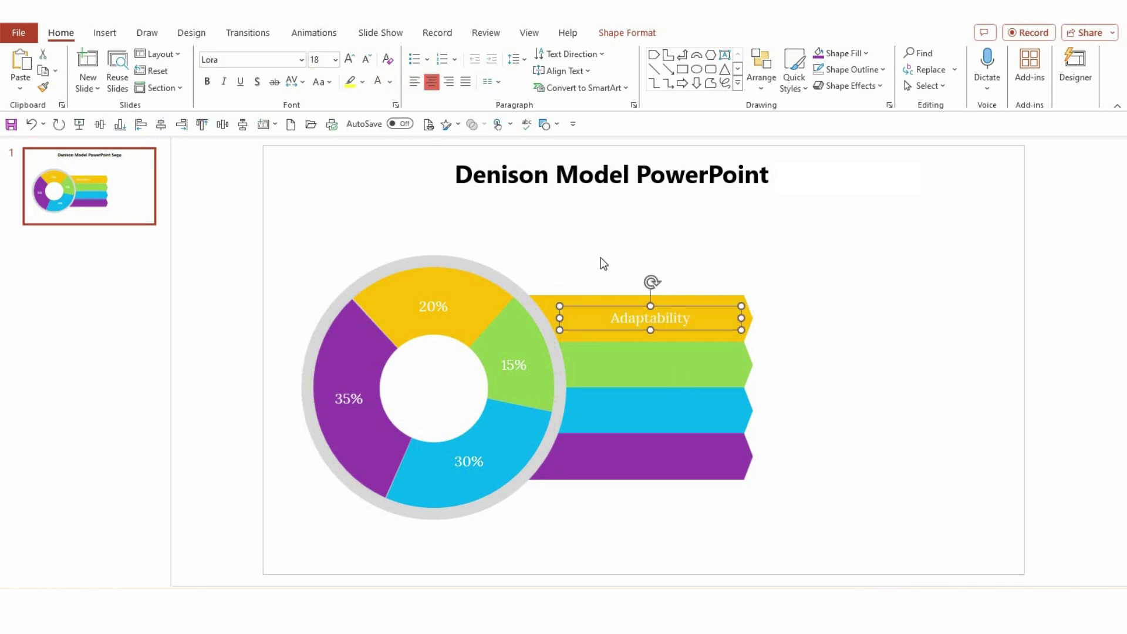
Copy the label onto the green, blue and purple banners as Mission, Consistency and Involvement.
left_click_drag(690, 330, 689, 379)
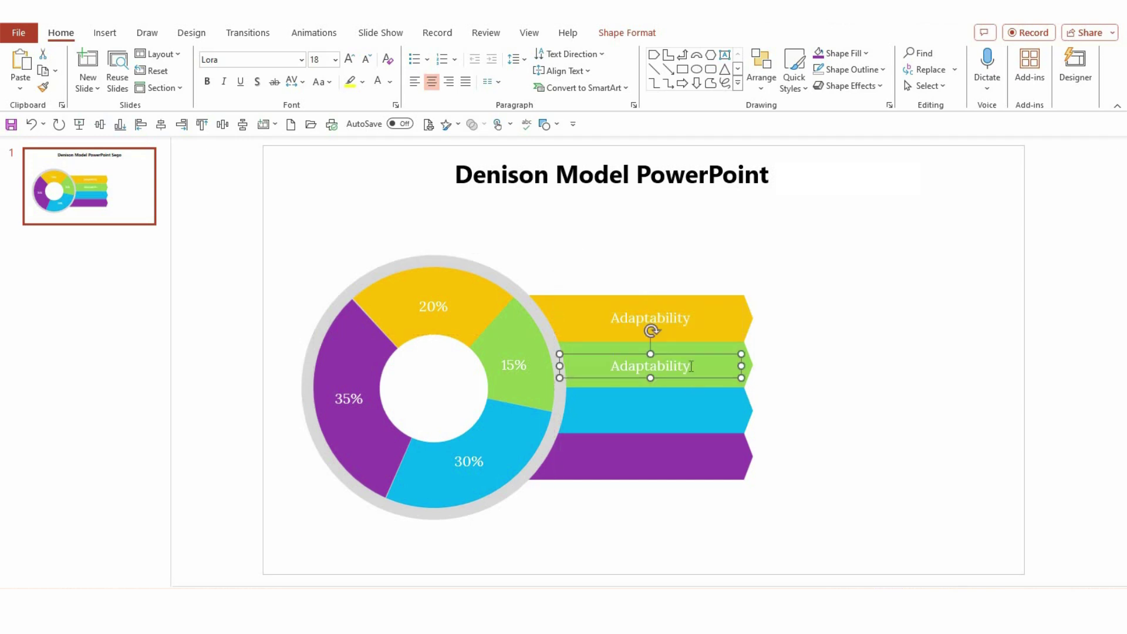
double_click(689, 364)
type("Mission")
key("Escape")
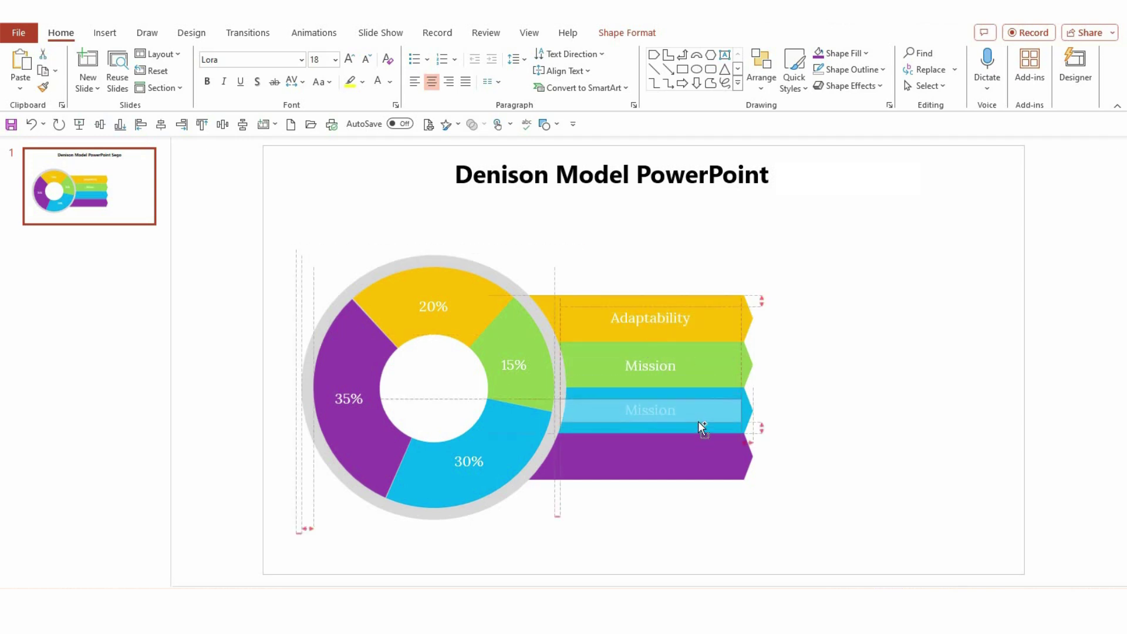
left_click_drag(698, 407, 682, 413)
double_click(700, 416)
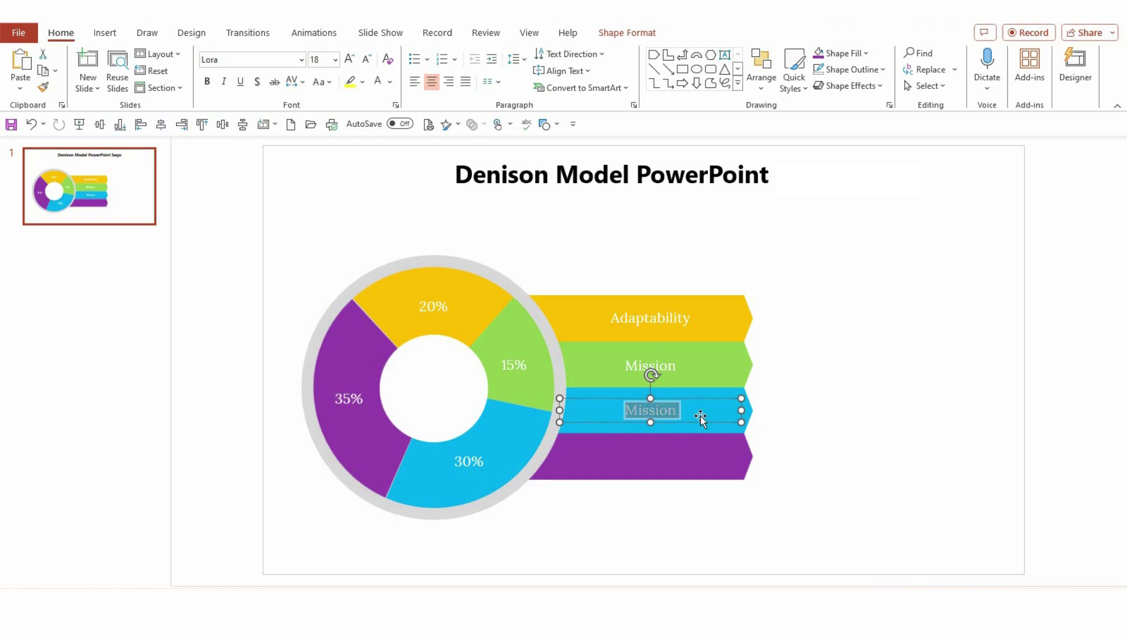
key("BackSpace")
type("Consi")
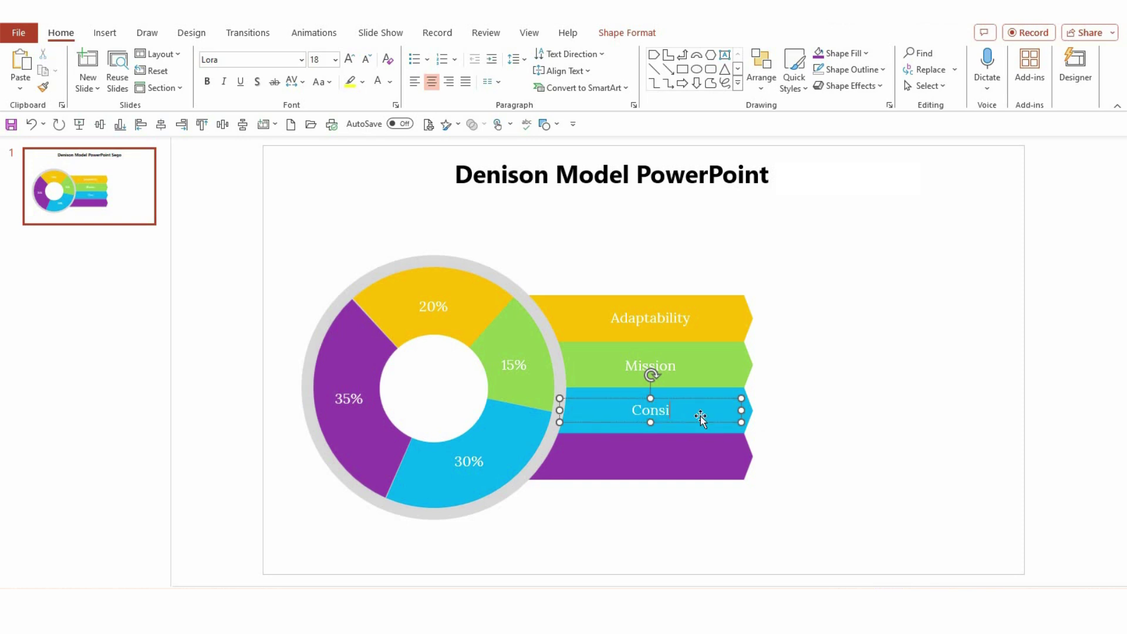
type("stency")
left_click_drag(707, 423, 708, 467)
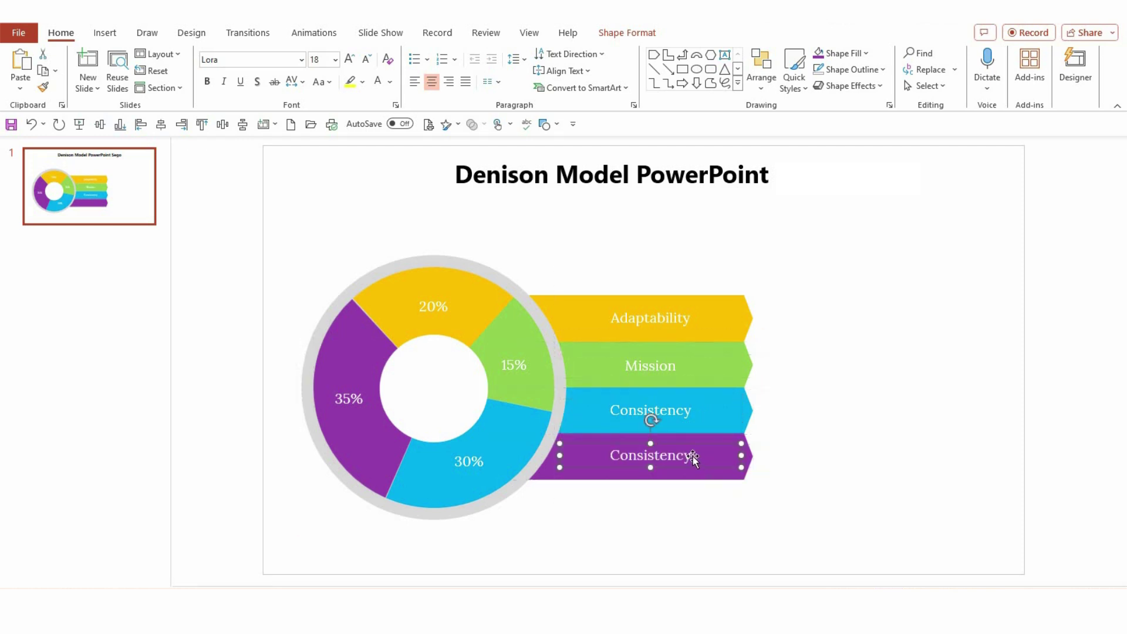
left_click(709, 459)
double_click(709, 459)
key("BackSpace")
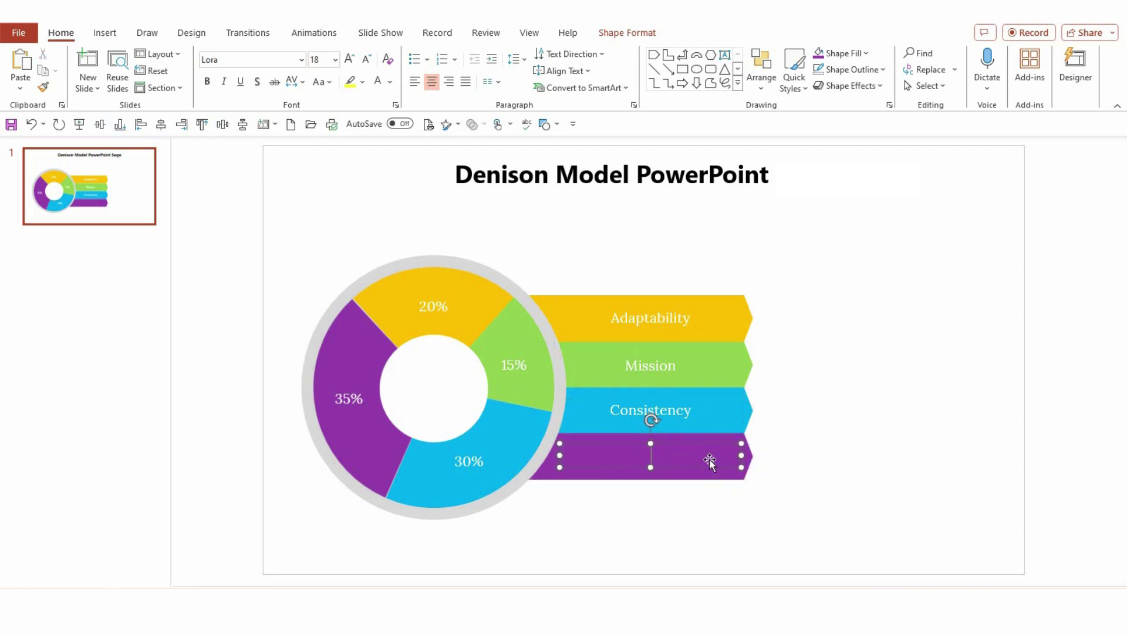
type("Involve")
type("ment")
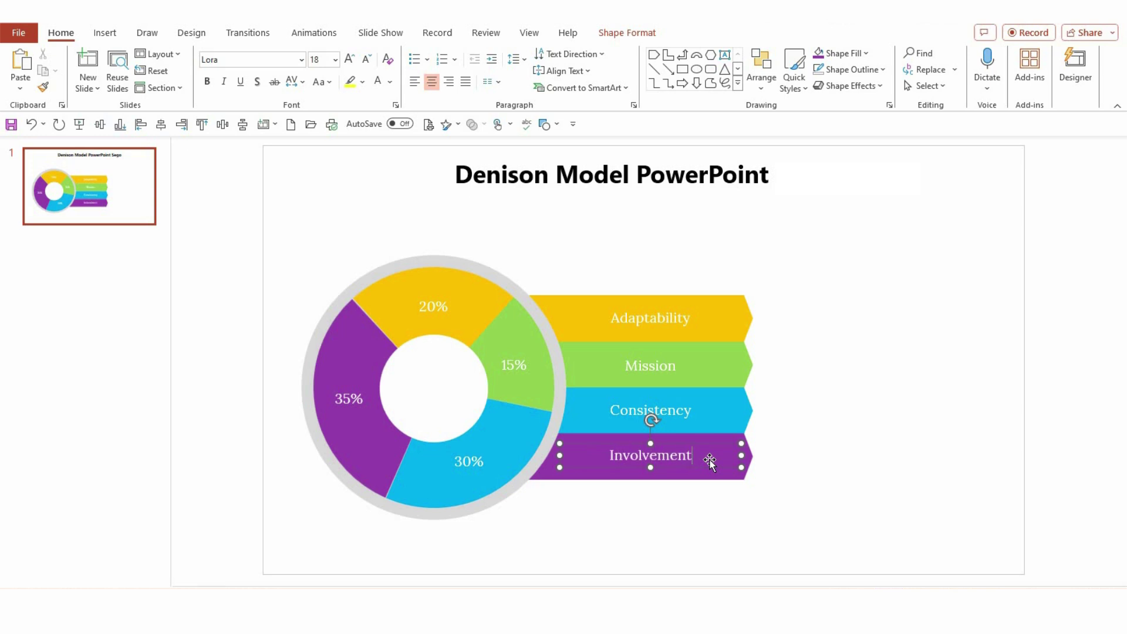
left_click(725, 54)
Add a right-aligned 14 pt Lora text box with the Red passion description beside the banners.
left_click_drag(770, 297, 963, 335)
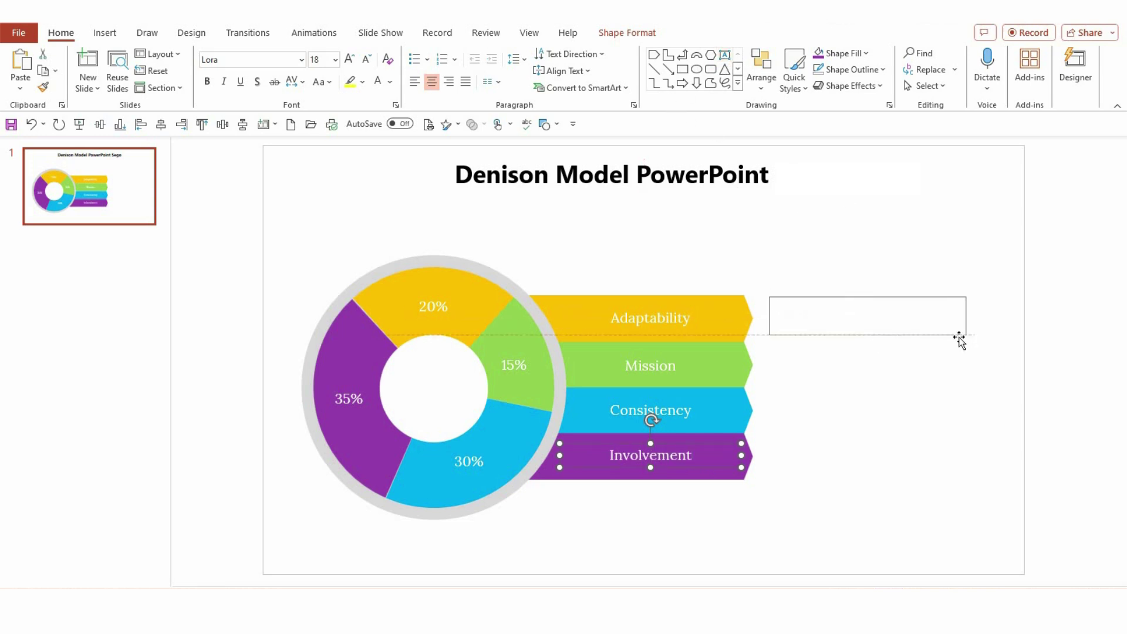
left_click(271, 59)
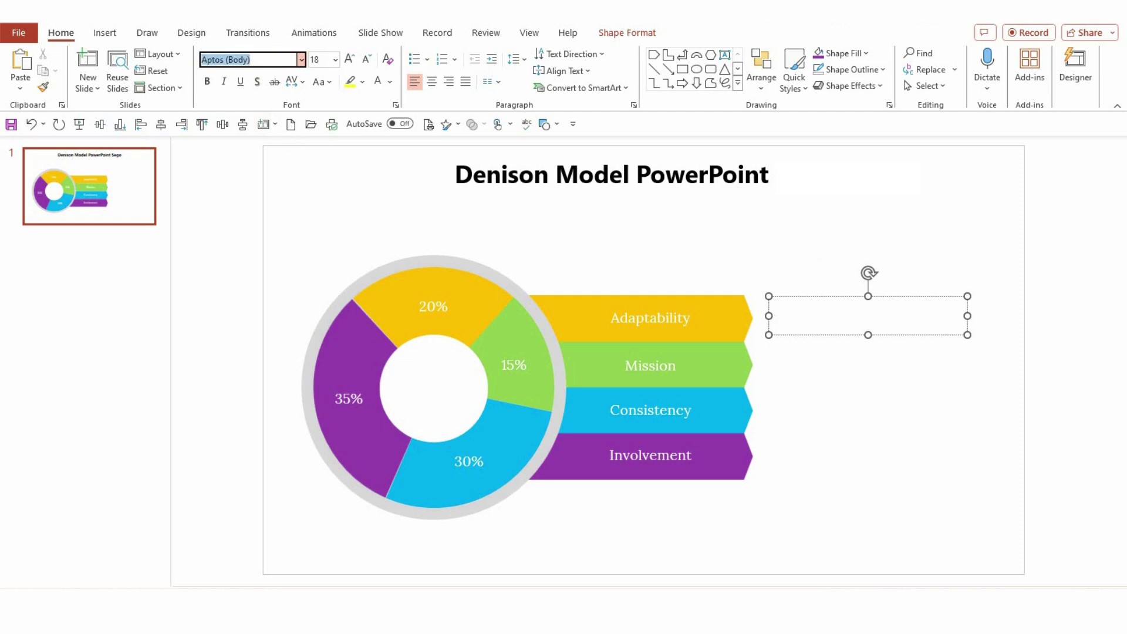
type("Lora")
key("Return")
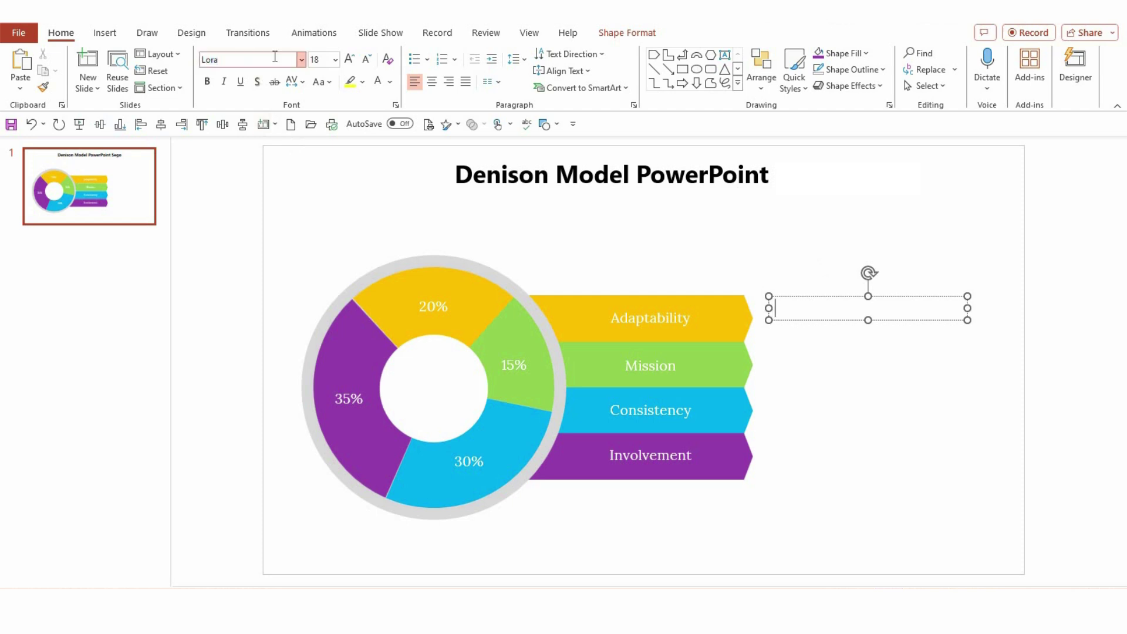
left_click(323, 58)
type("14")
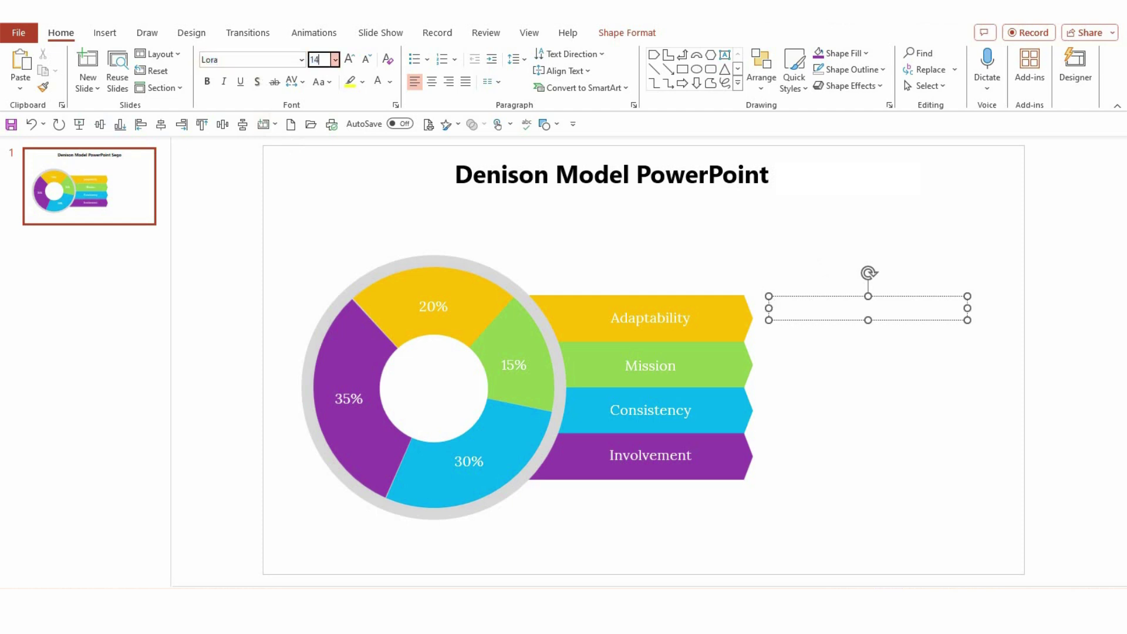
left_click(787, 306)
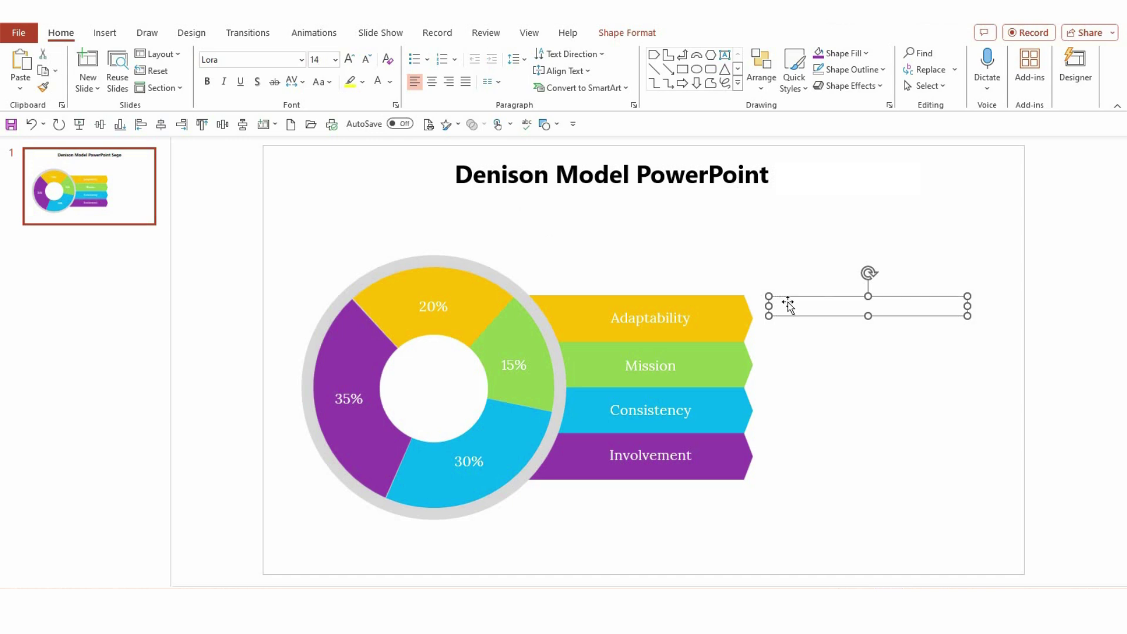
type("Resi")
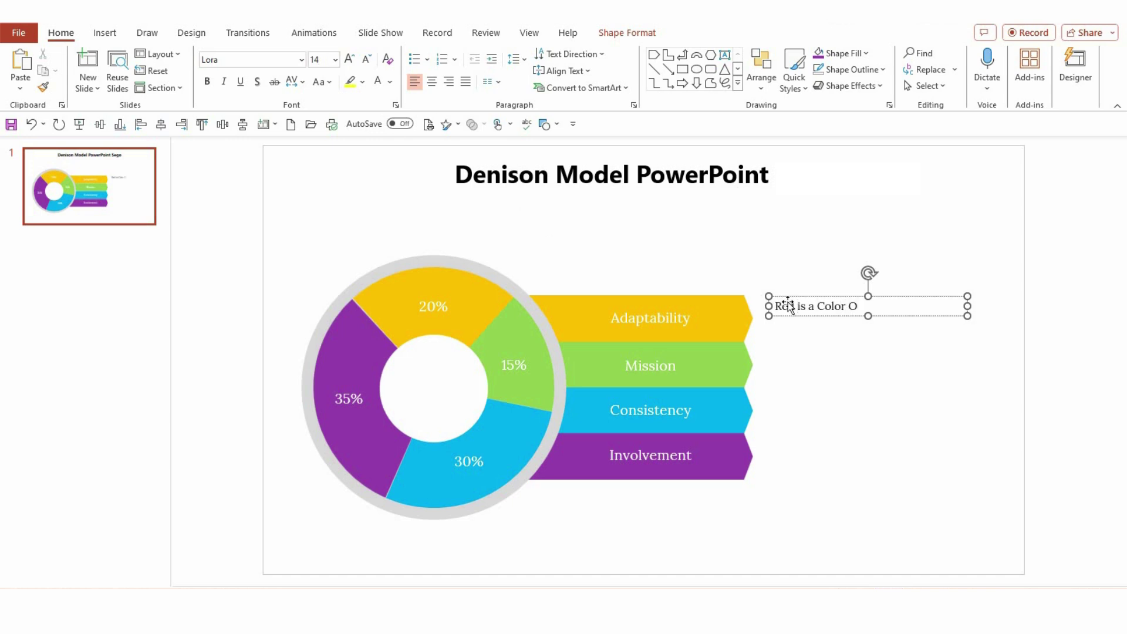
type("assion, aggression,")
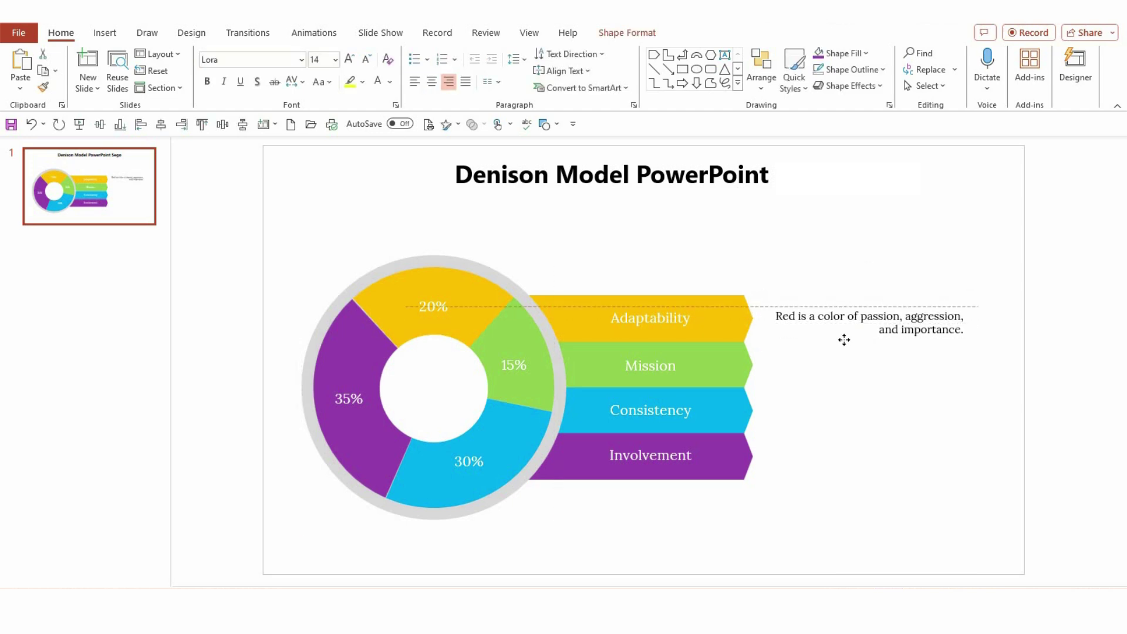
left_click(844, 340)
left_click(963, 468)
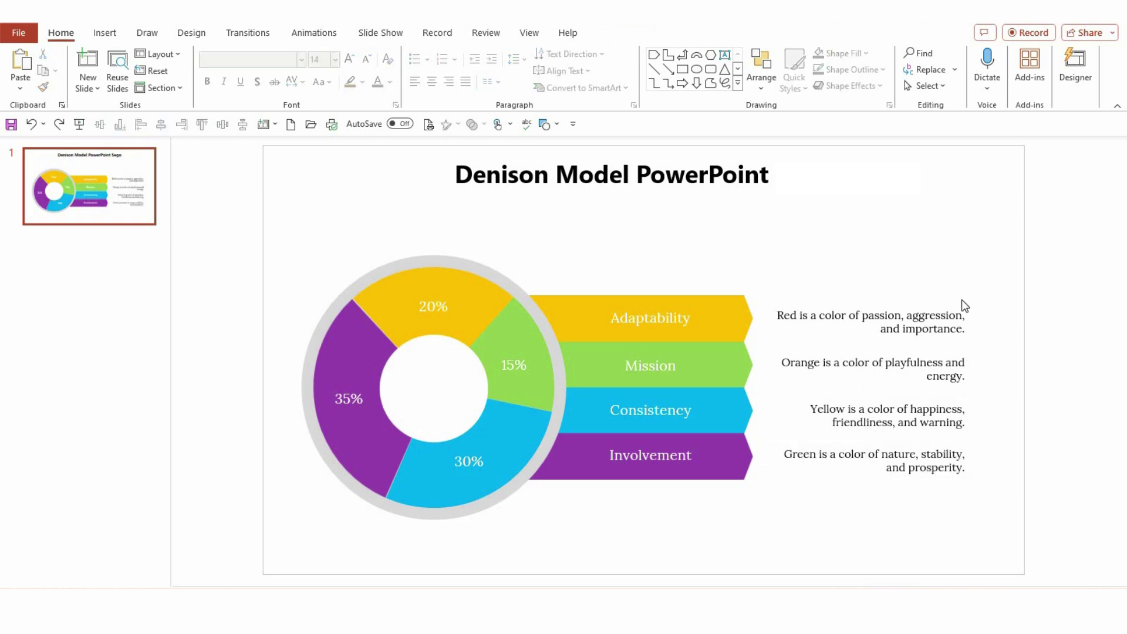
Paste the icons and place paperclip, target, globe and raised-fist beside the Red, Orange, Yellow and Green descriptions.
key("ctrl+v")
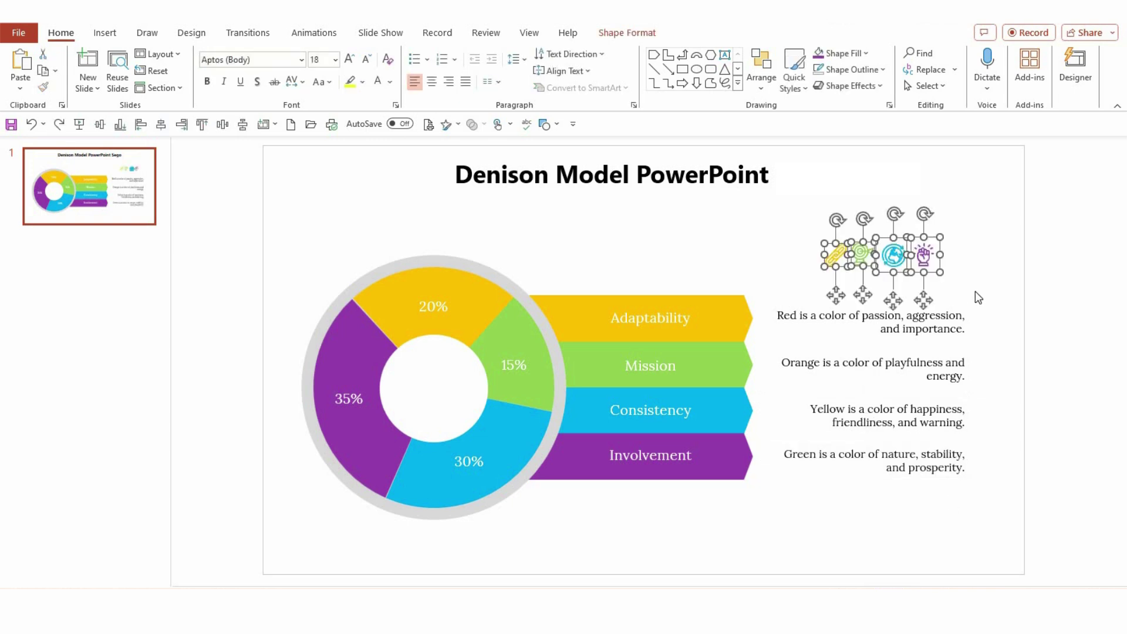
left_click_drag(841, 301, 989, 362)
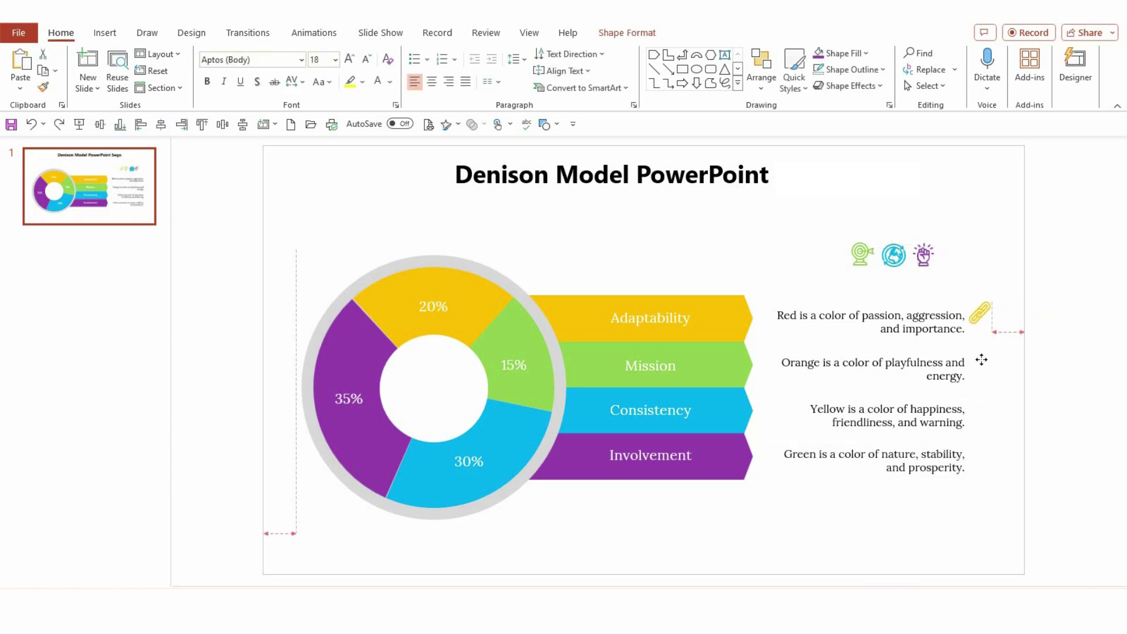
left_click_drag(865, 255, 990, 367)
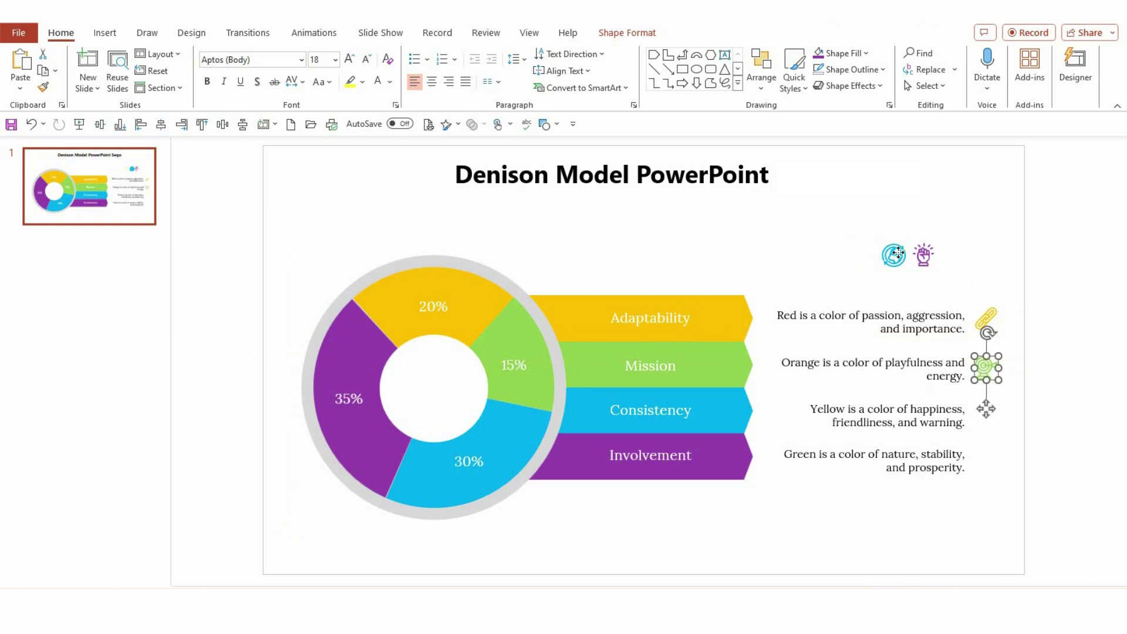
left_click_drag(894, 255, 988, 417)
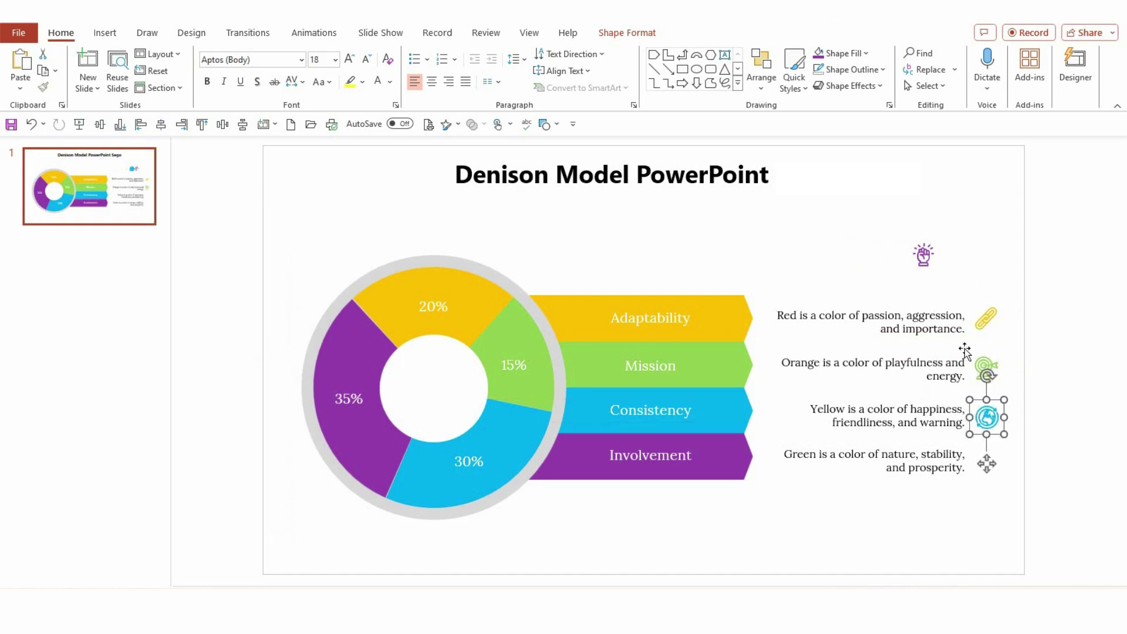
left_click_drag(924, 256, 995, 507)
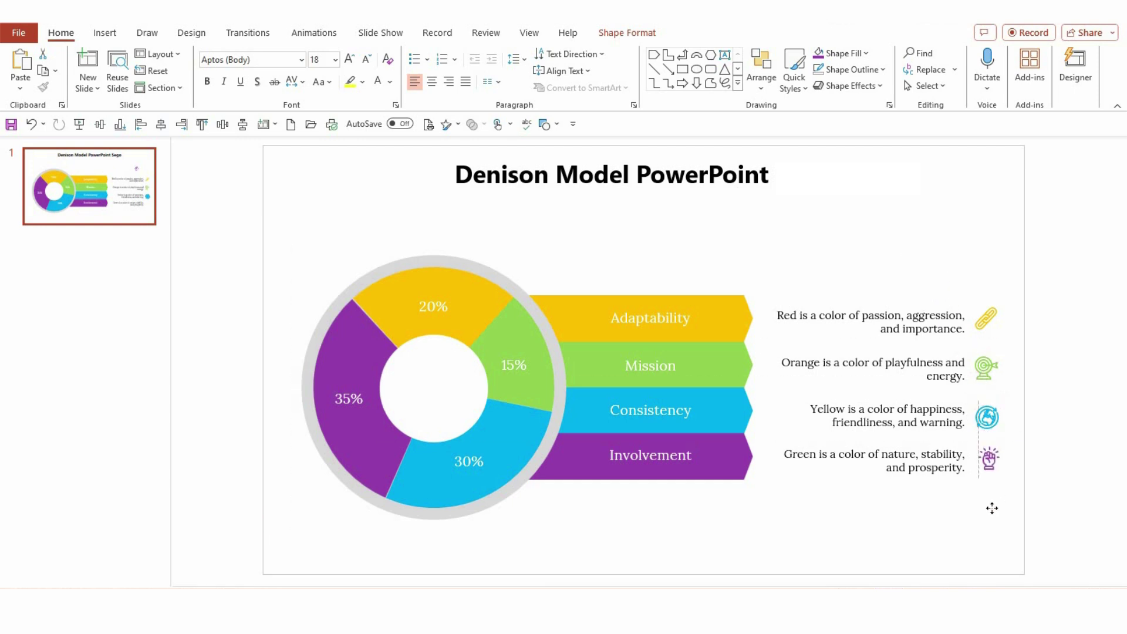
left_click(970, 532)
Group all diagram shapes, centre the group horizontally and vertically, then nudge it slightly lower.
left_click_drag(221, 219, 1001, 587)
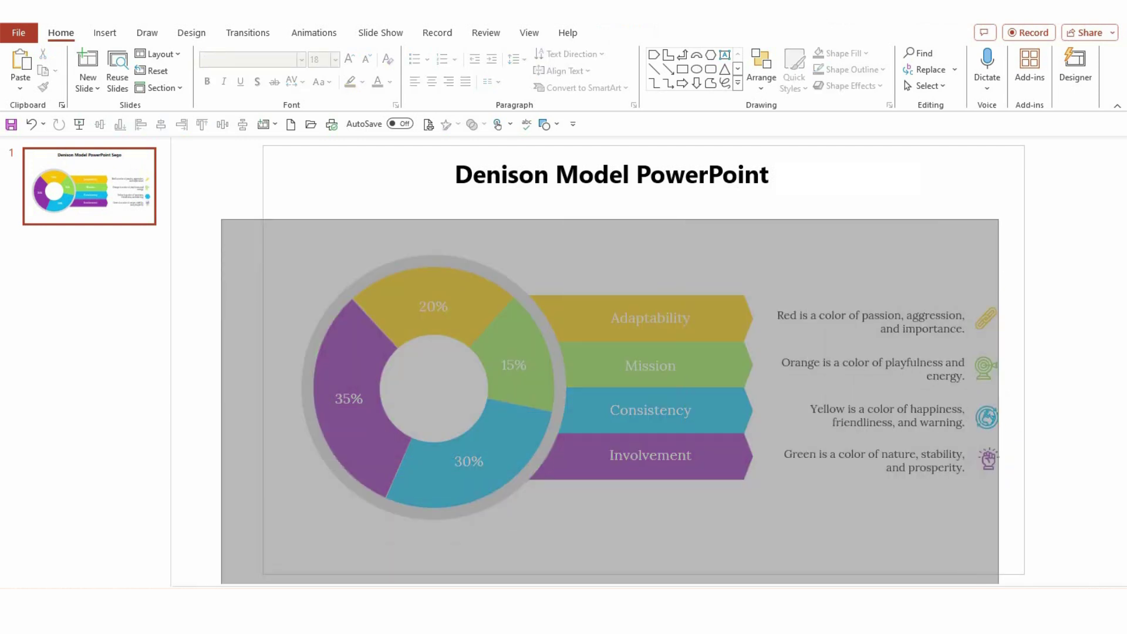
key("ctrl+g")
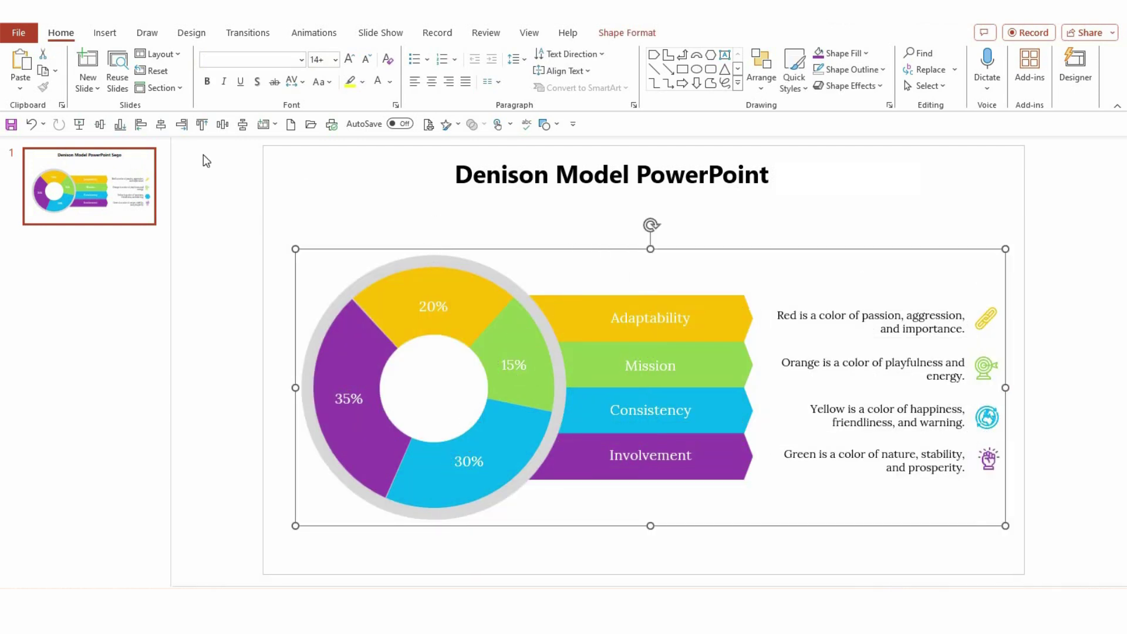
left_click(160, 124)
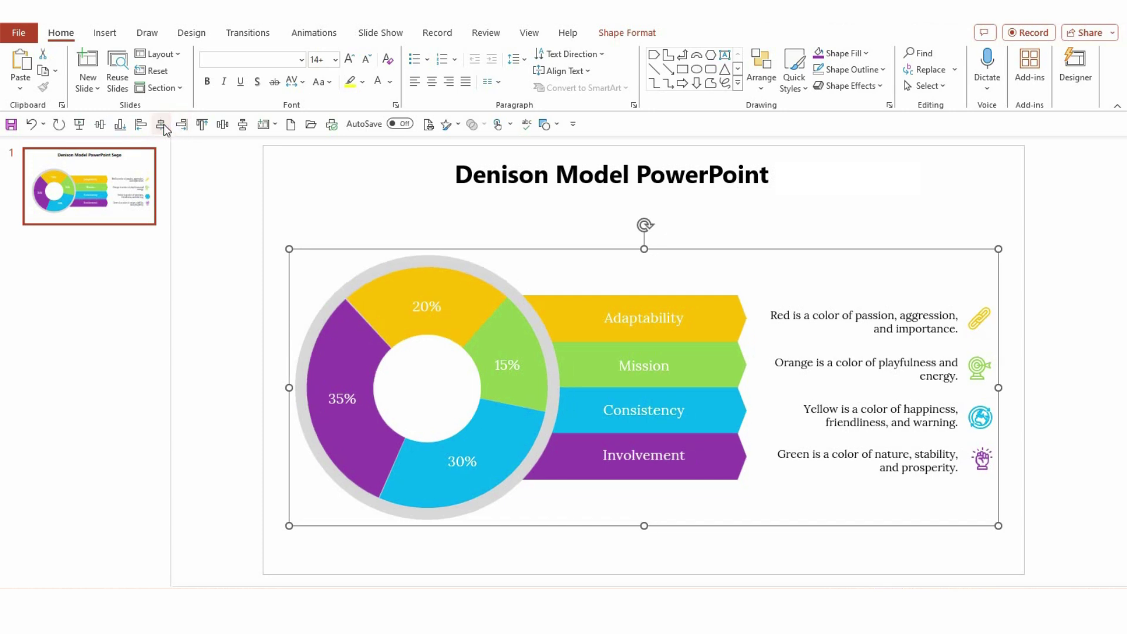
left_click(100, 124)
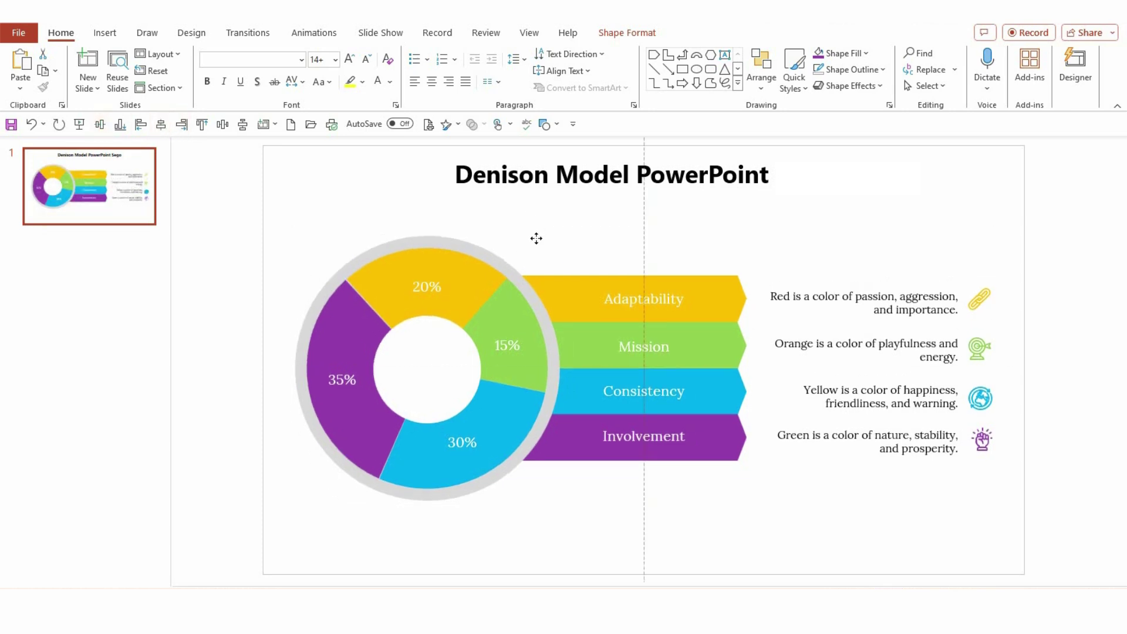
left_click_drag(528, 221, 536, 241)
left_click(1051, 400)
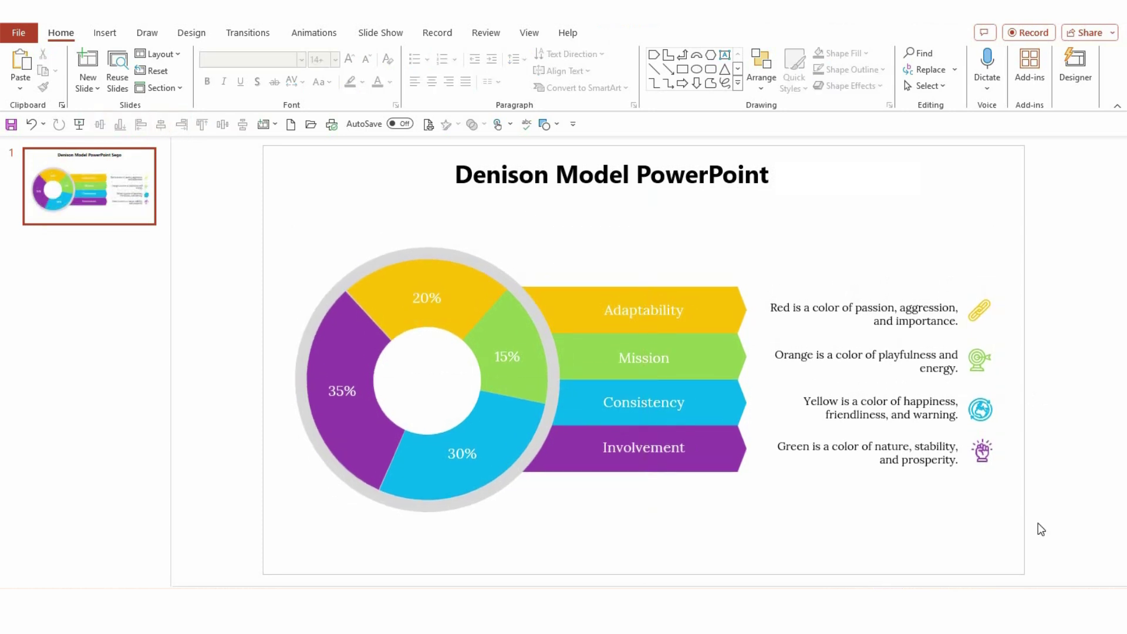